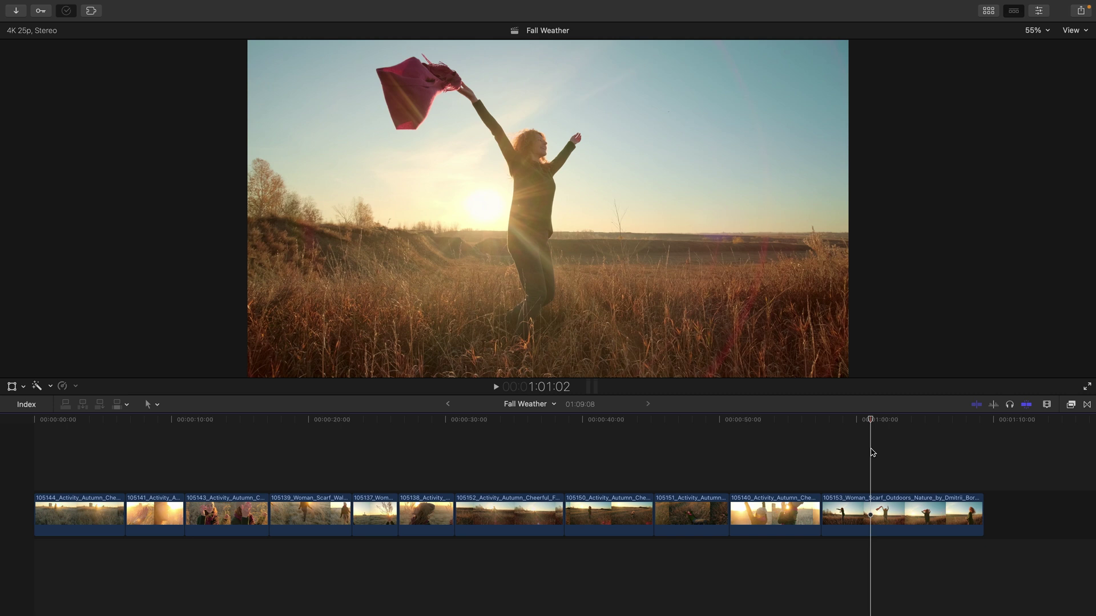
- Show the Transitions browser, glance at Lights, then list all 185 transitions and begin a search
{"action": "key", "text": "ctrl+super+5"}
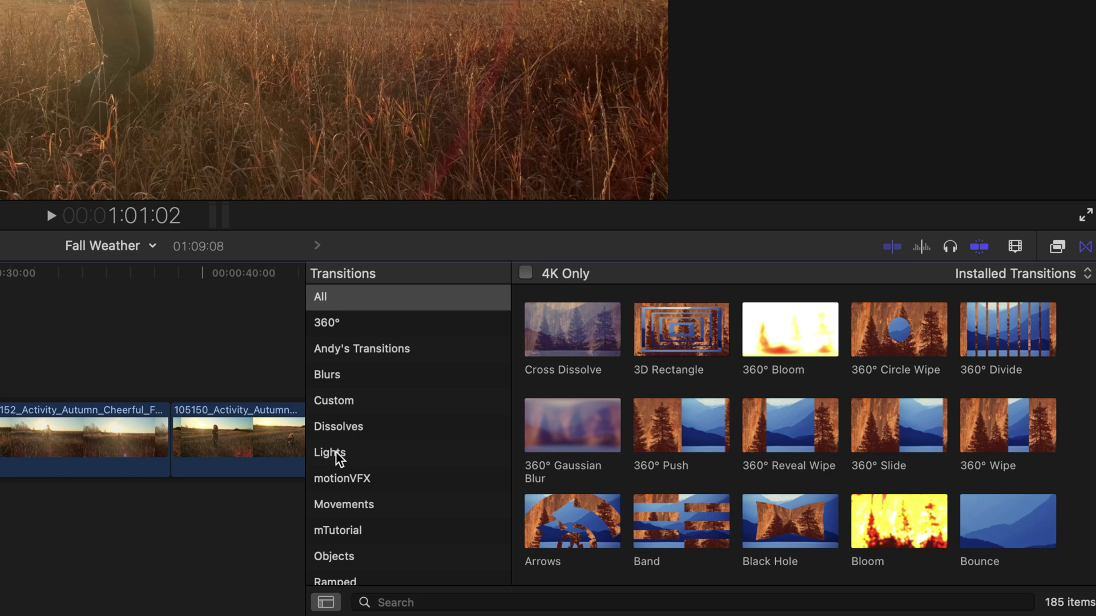
{"action": "left_click", "coordinate": [336, 454]}
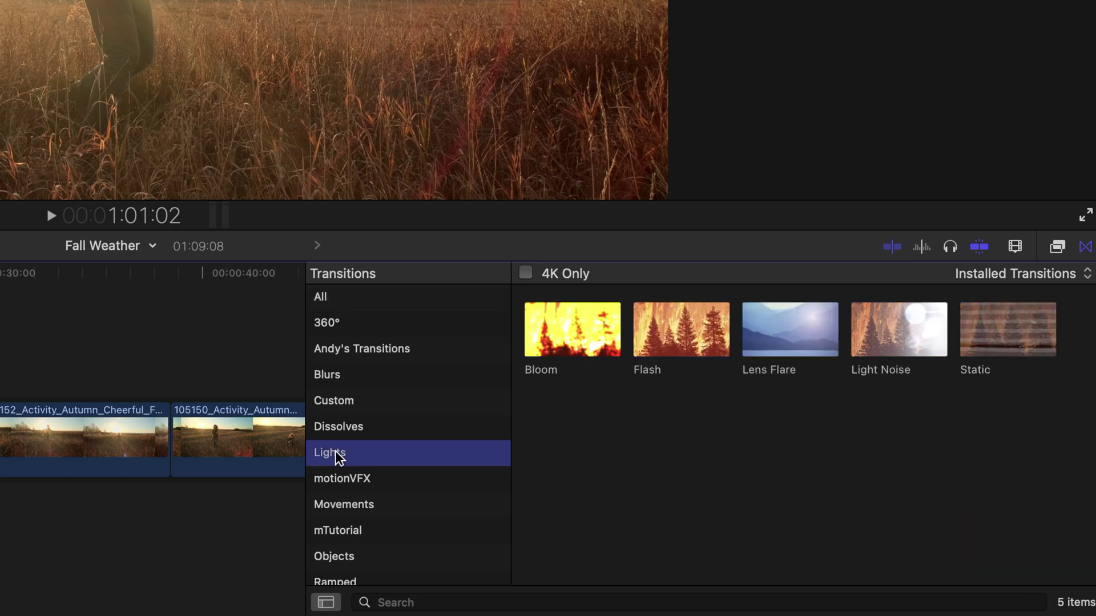
{"action": "left_click", "coordinate": [347, 301]}
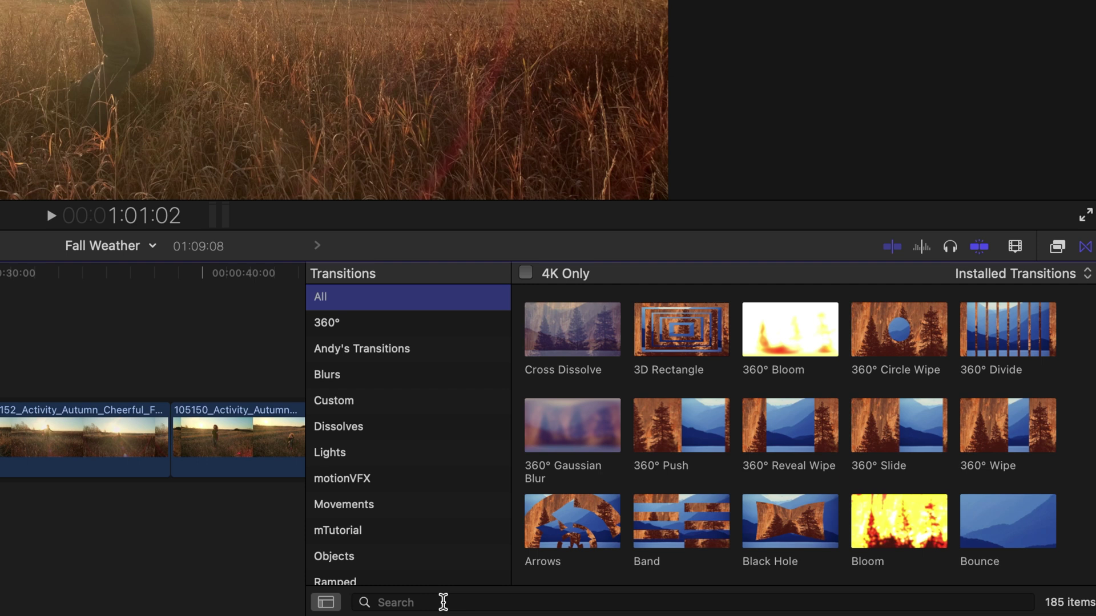
{"action": "left_click", "coordinate": [443, 602]}
- Search 'dissolve' and place Cross Dissolve on the edit between clips 105141 and 105143
{"action": "type", "text": "dis"}
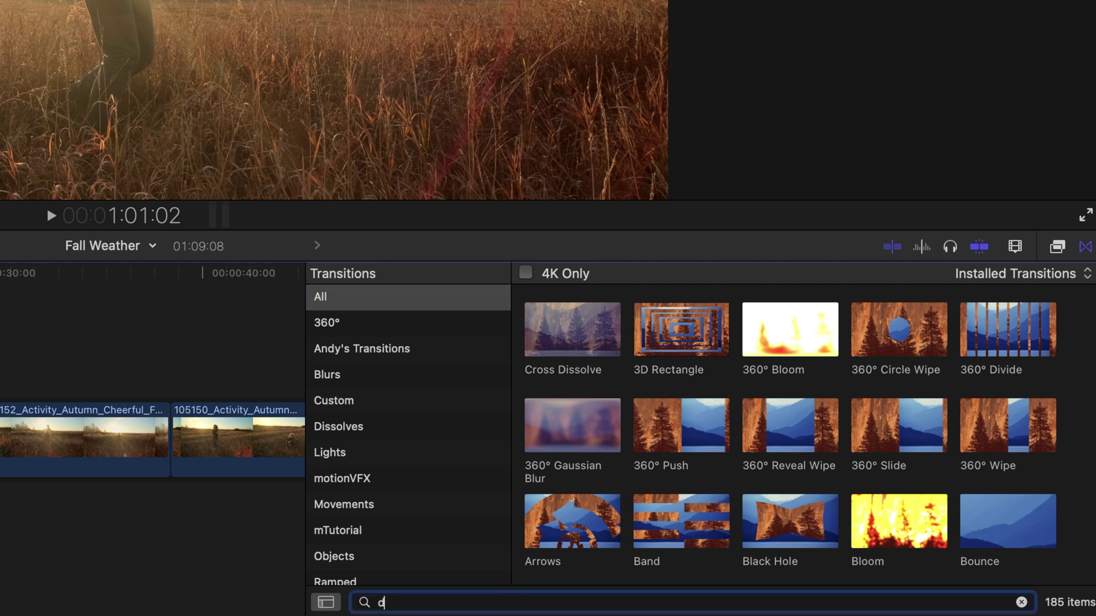
{"action": "type", "text": "solve"}
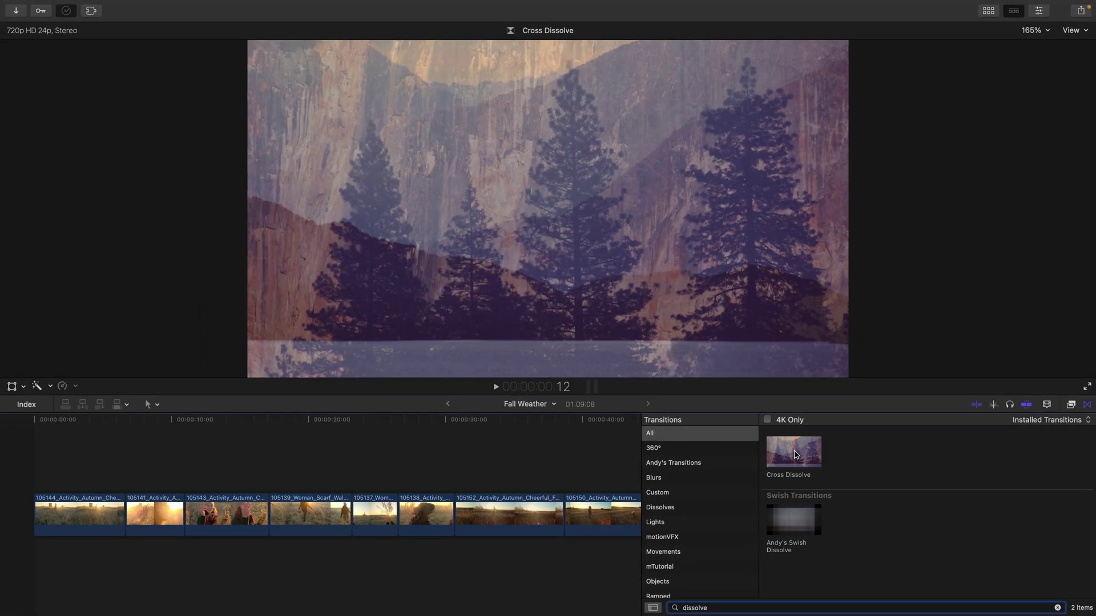
{"action": "left_click_drag", "start_coordinate": [796, 454], "coordinate": [173, 511]}
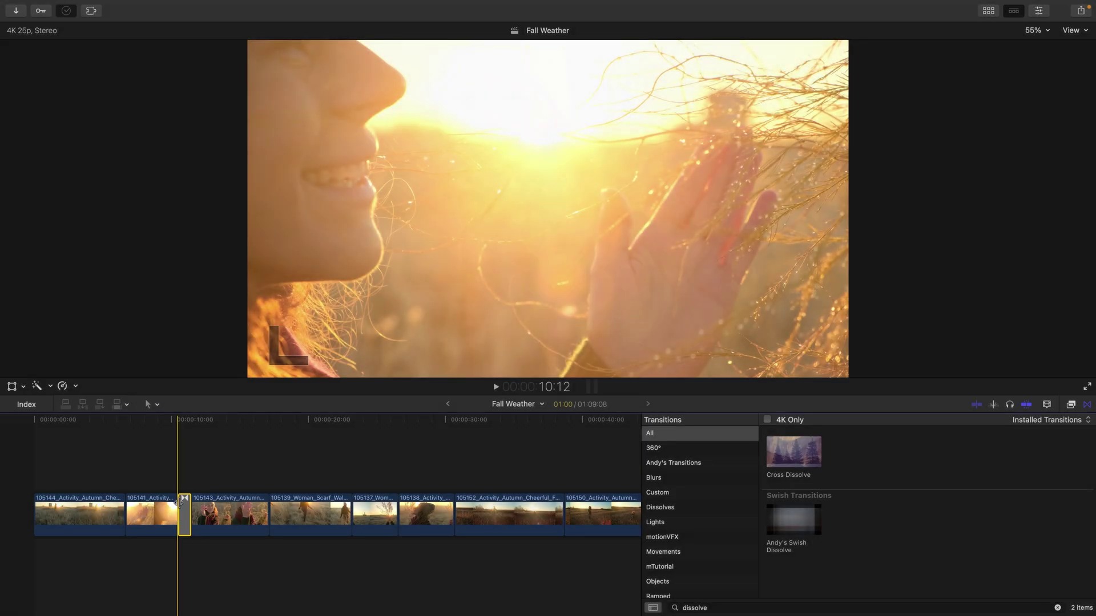
{"action": "left_click", "coordinate": [185, 421]}
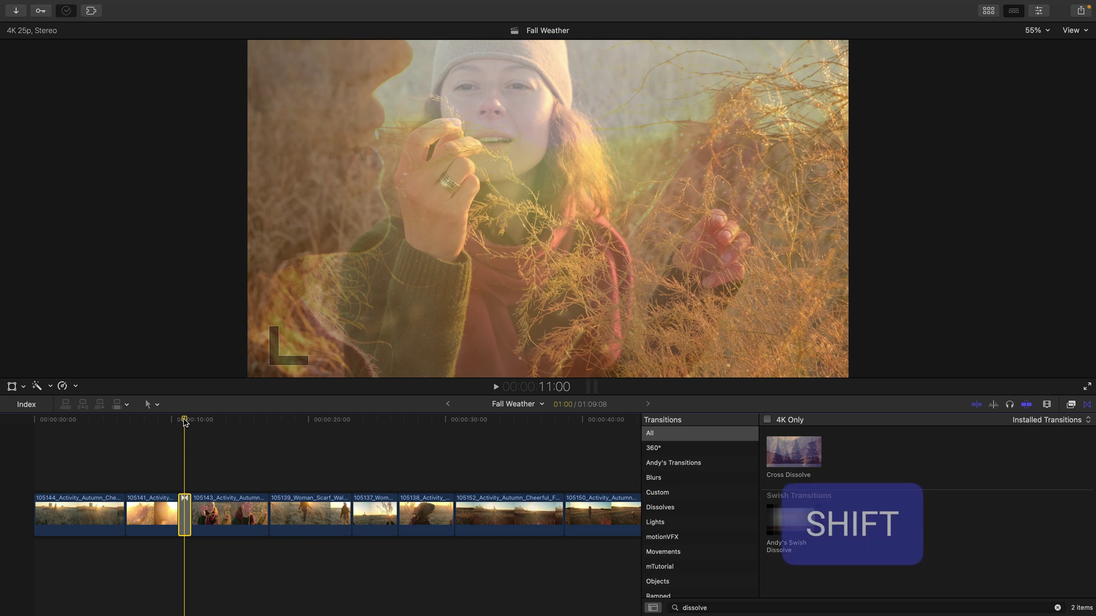
{"action": "key", "text": "shift+slash"}
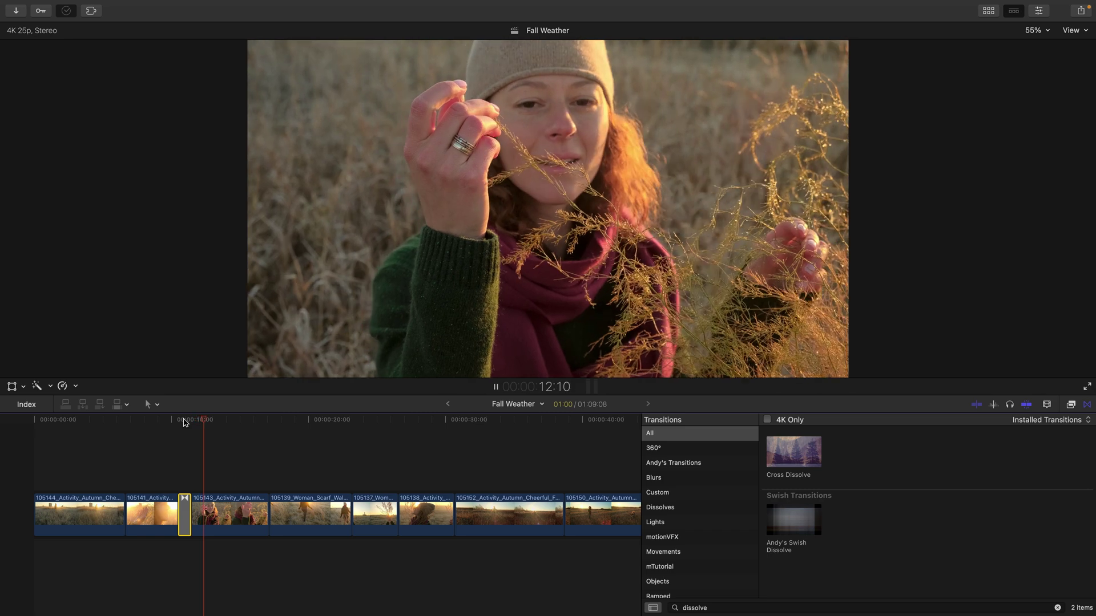
{"action": "left_click", "coordinate": [185, 420]}
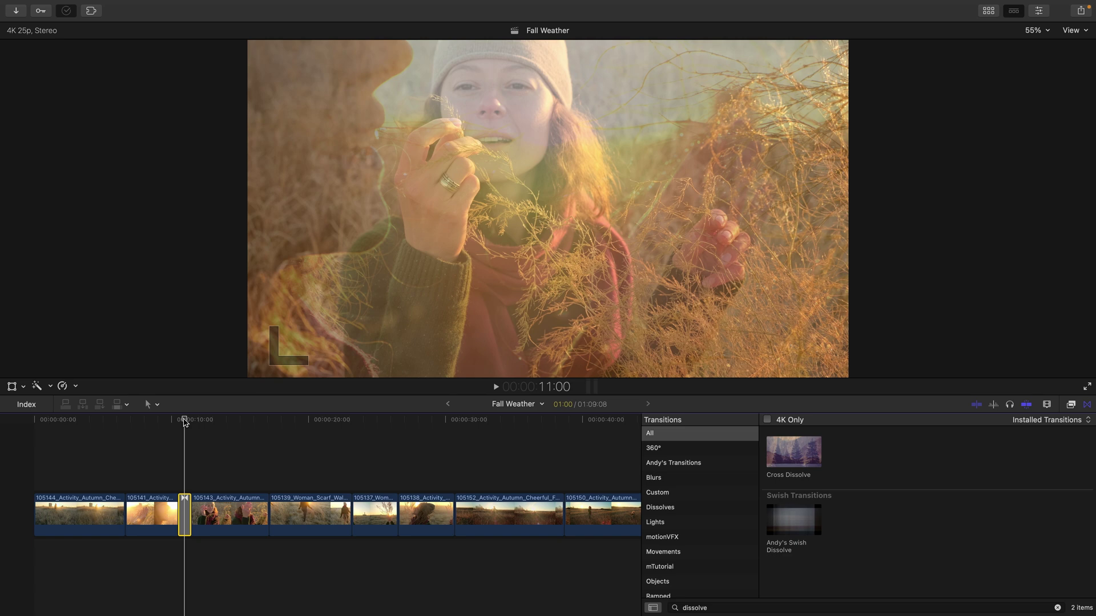
{"action": "key", "text": "ctrl+d"}
{"action": "left_click", "coordinate": [54, 6]}
{"action": "left_click", "coordinate": [75, 42]}
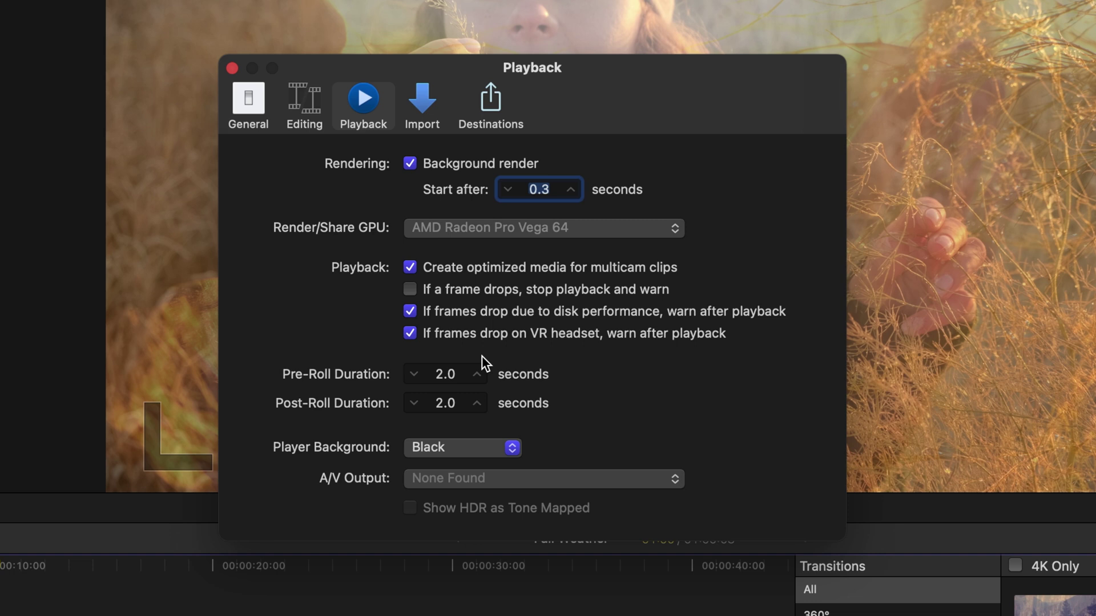
{"action": "left_click", "coordinate": [304, 97]}
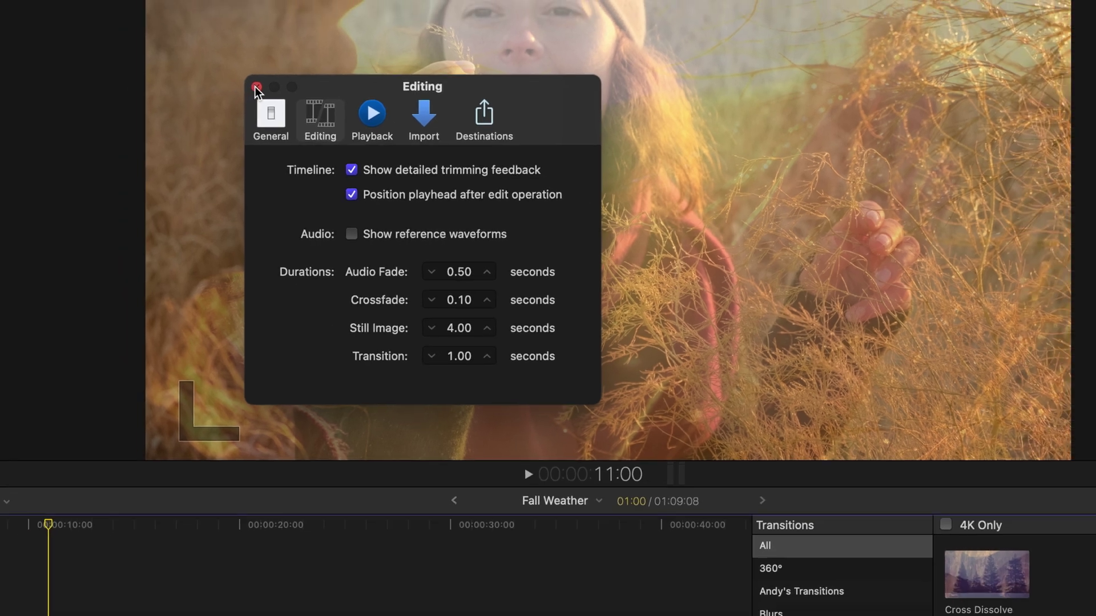
{"action": "left_click", "coordinate": [231, 68]}
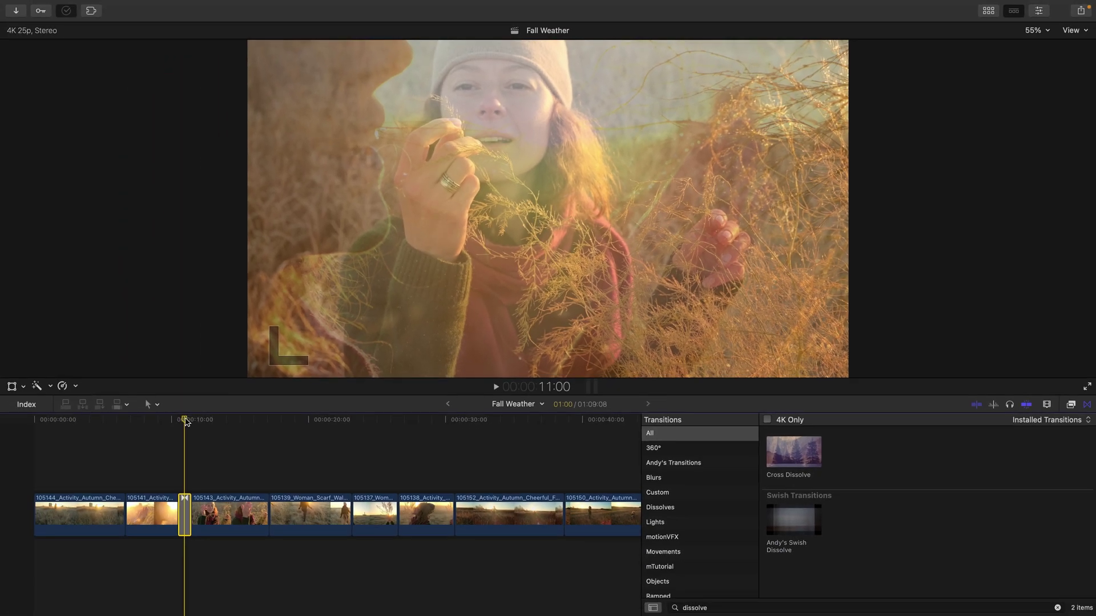
- Zoom the timeline in twice and drag the dissolve's end until it reads 01:15
{"action": "key", "text": "super+equal"}
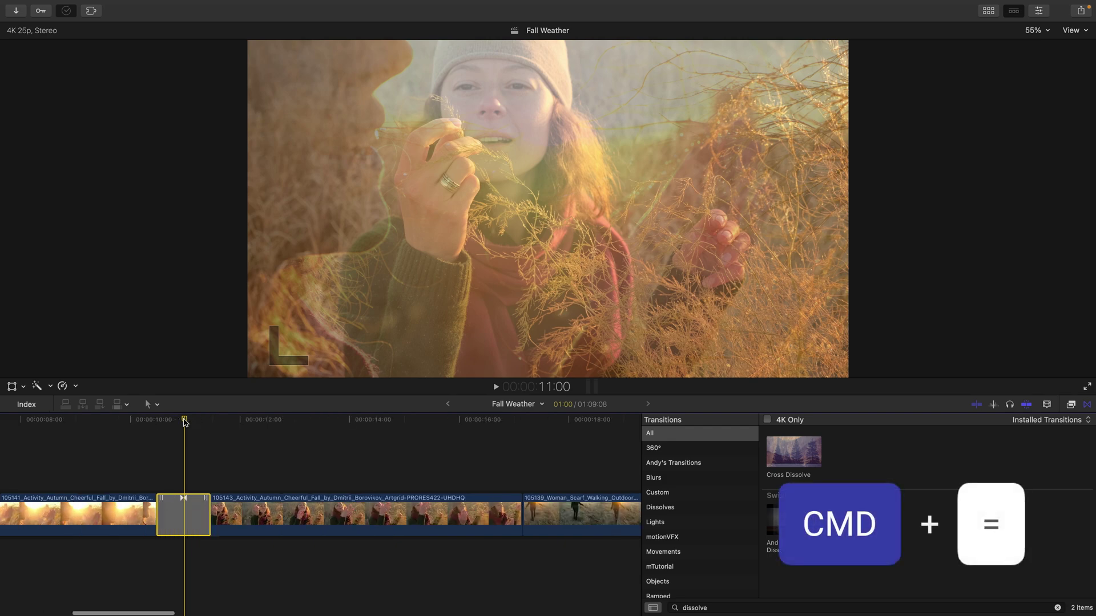
{"action": "key", "text": "super+equal"}
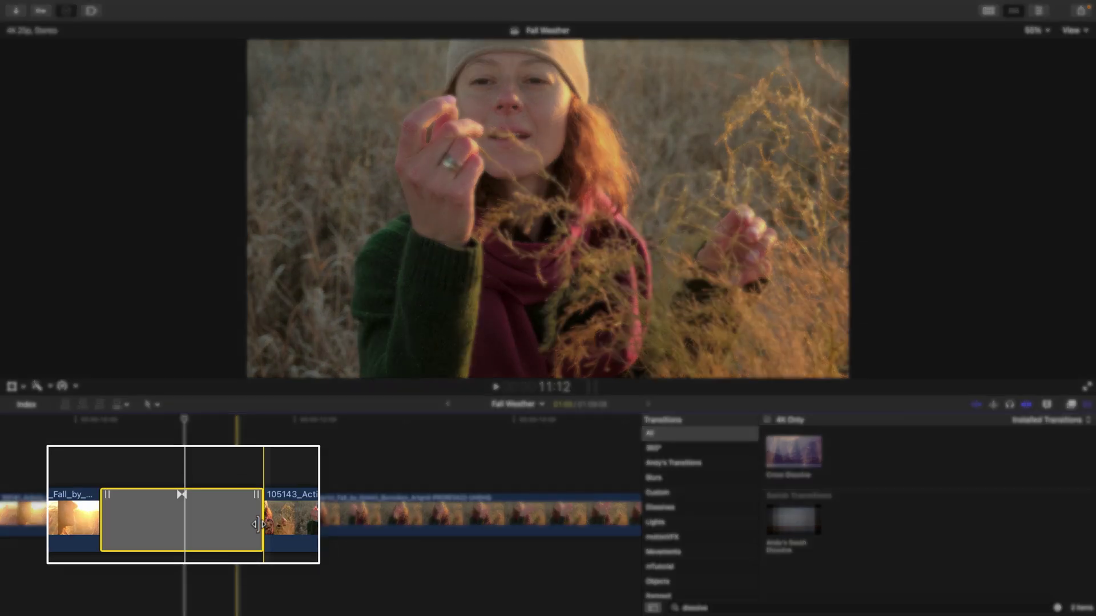
{"action": "left_click_drag", "start_coordinate": [258, 524], "coordinate": [307, 525]}
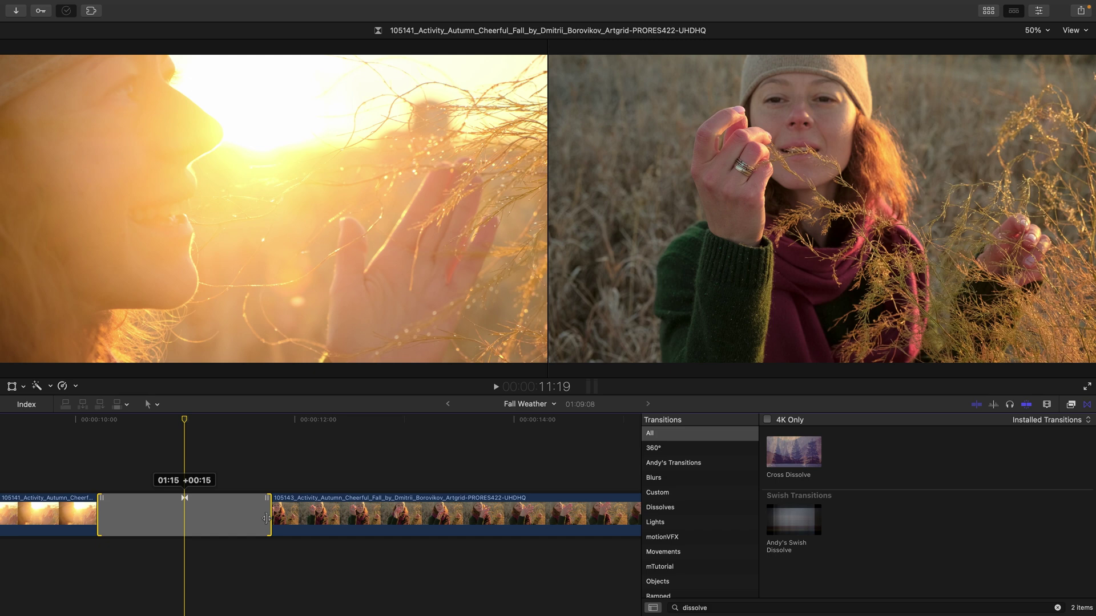
{"action": "left_click_drag", "start_coordinate": [266, 518], "coordinate": [267, 518]}
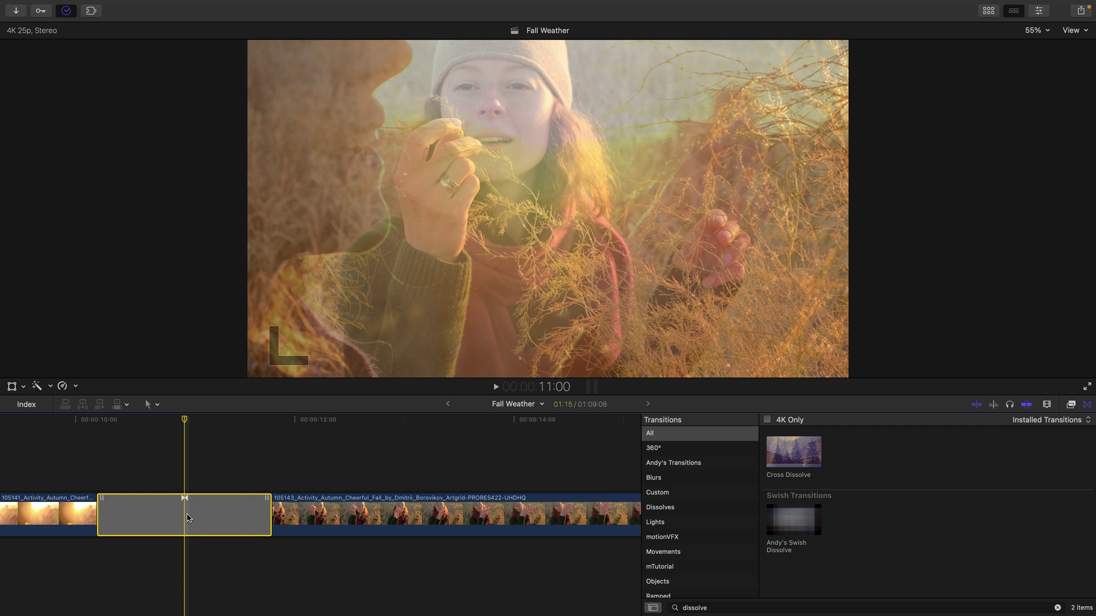
- Extend the Cross Dissolve to 02:00 in the Precision Editor, then return to the storyline
{"action": "double_click", "coordinate": [188, 518]}
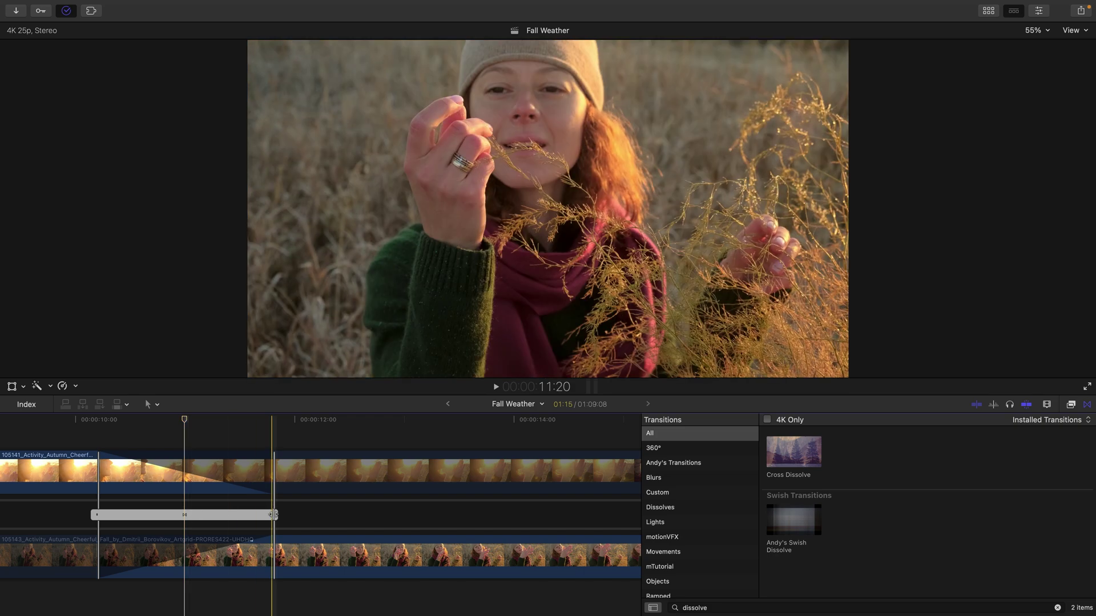
{"action": "left_click_drag", "start_coordinate": [274, 515], "coordinate": [296, 515]}
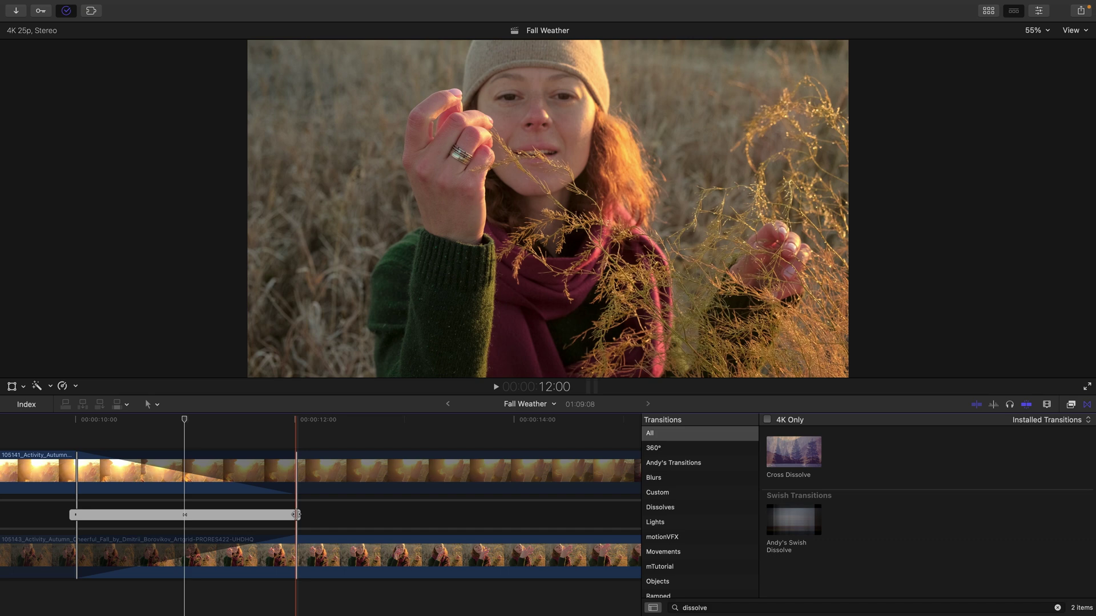
{"action": "double_click", "coordinate": [184, 516]}
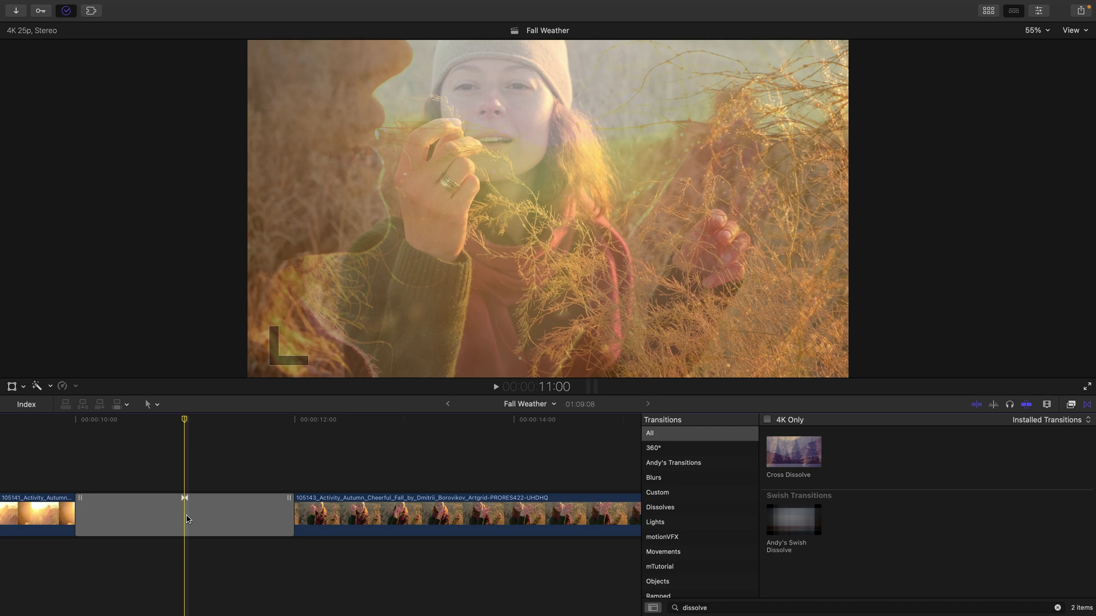
- Set the Cross Dissolve's Look to Sharp at amount 50 in the Inspector and preview it
{"action": "left_click", "coordinate": [186, 519]}
{"action": "key", "text": "super+4"}
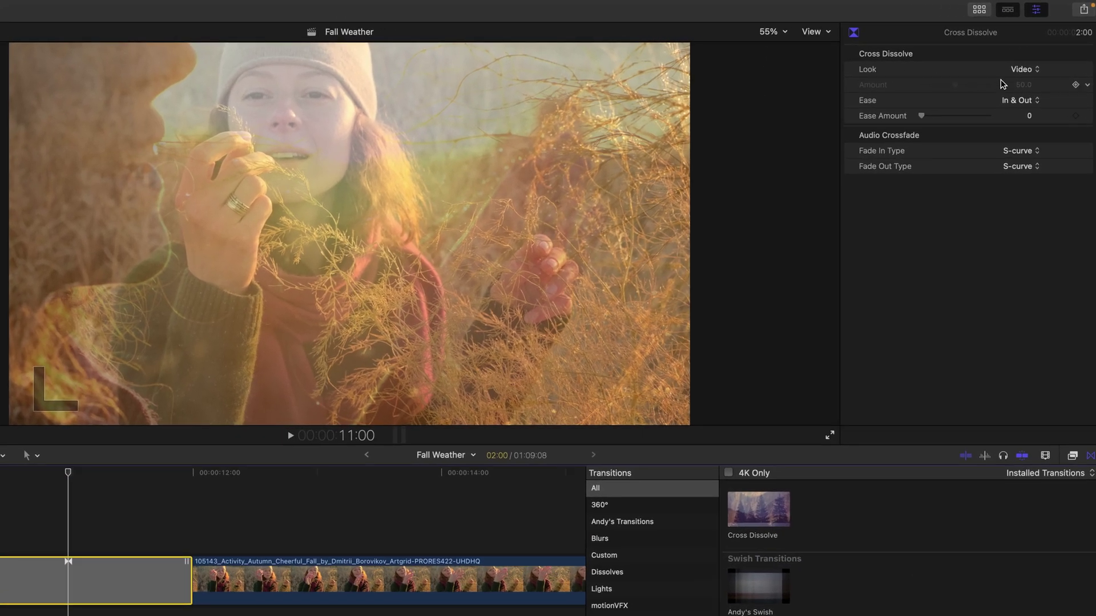
{"action": "left_click", "coordinate": [1030, 73]}
{"action": "scroll", "coordinate": [1032, 70], "scroll_direction": "up", "scroll_amount": 5}
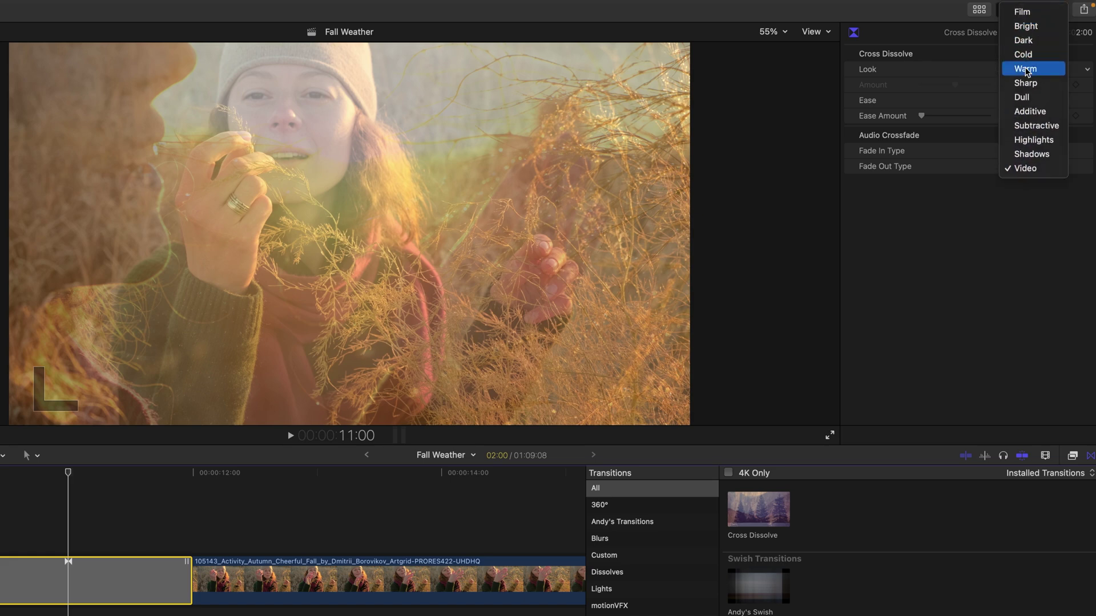
{"action": "left_click", "coordinate": [1026, 67]}
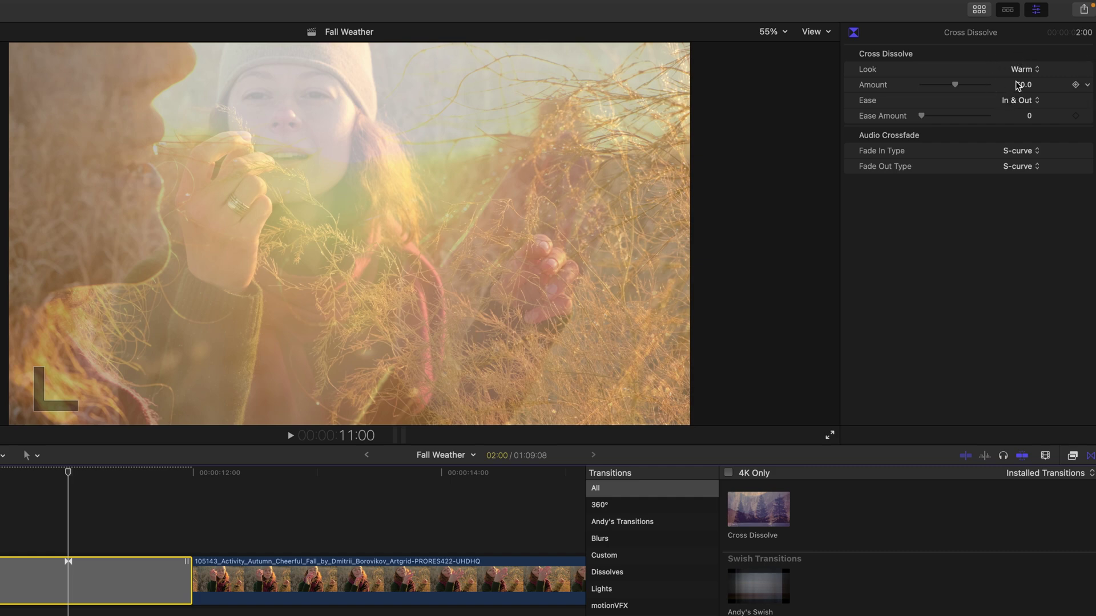
{"action": "left_click", "coordinate": [1025, 70]}
{"action": "left_click", "coordinate": [1025, 88]}
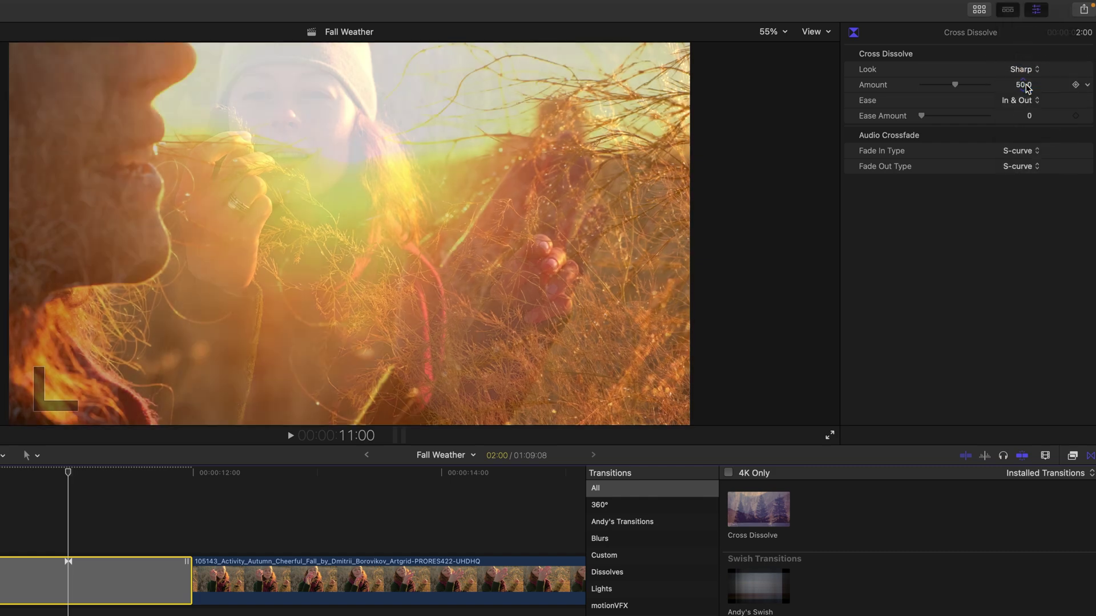
{"action": "key", "text": "shift+slash"}
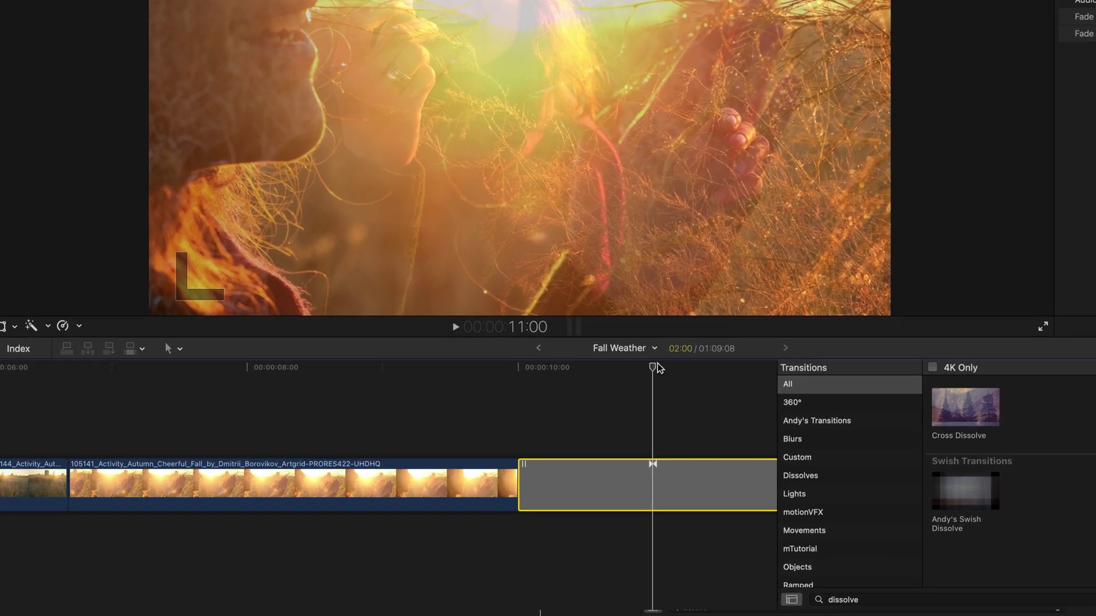
- Zoom out and Option-drag a copy of the Sharp dissolve onto the 105143/105139 edit
{"action": "key", "text": "super+minus"}
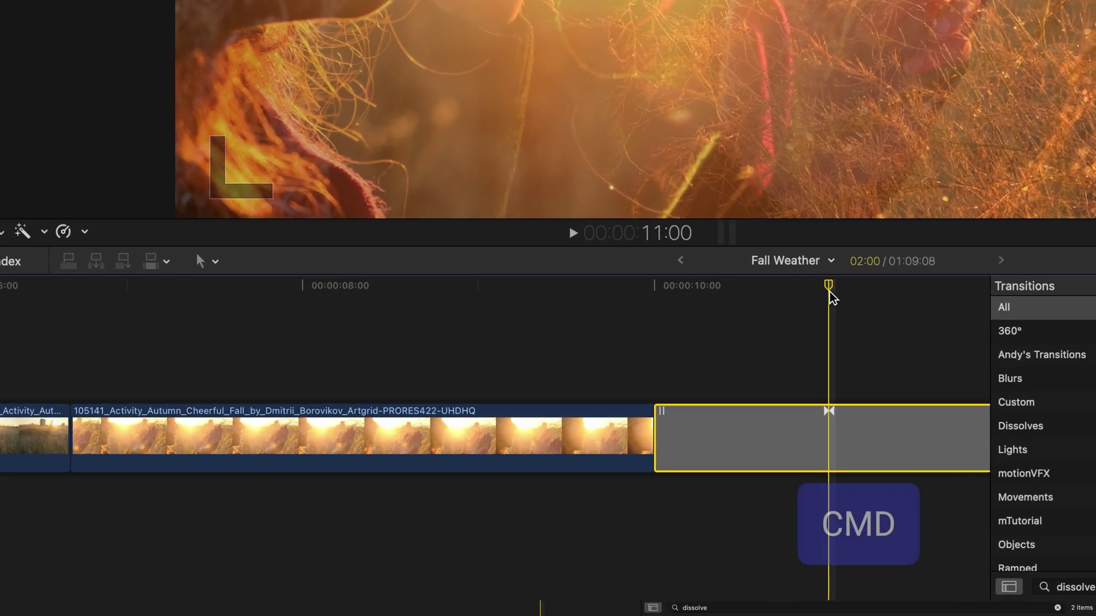
{"action": "key", "text": "super+minus"}
{"action": "key", "text": "super+minus"}
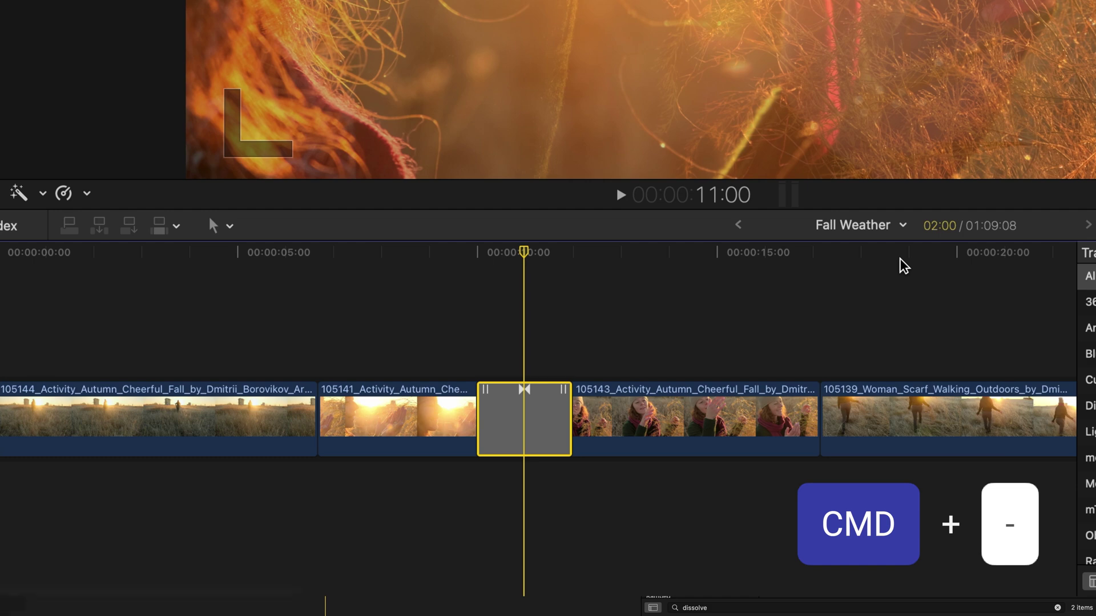
{"action": "key", "text": "alt"}
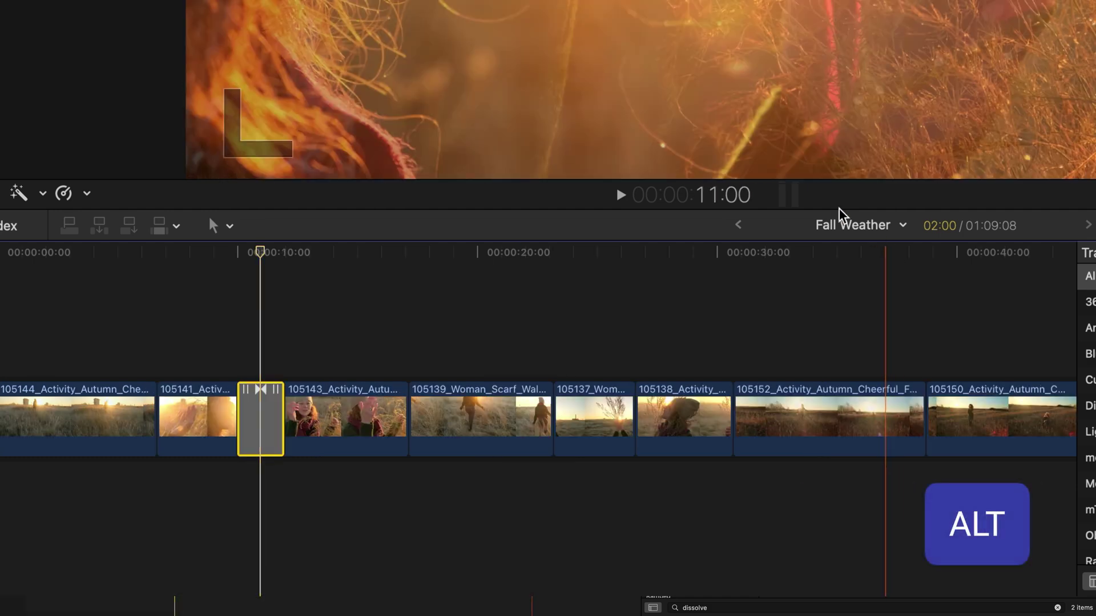
{"action": "left_click_drag", "start_coordinate": [268, 421], "coordinate": [429, 413]}
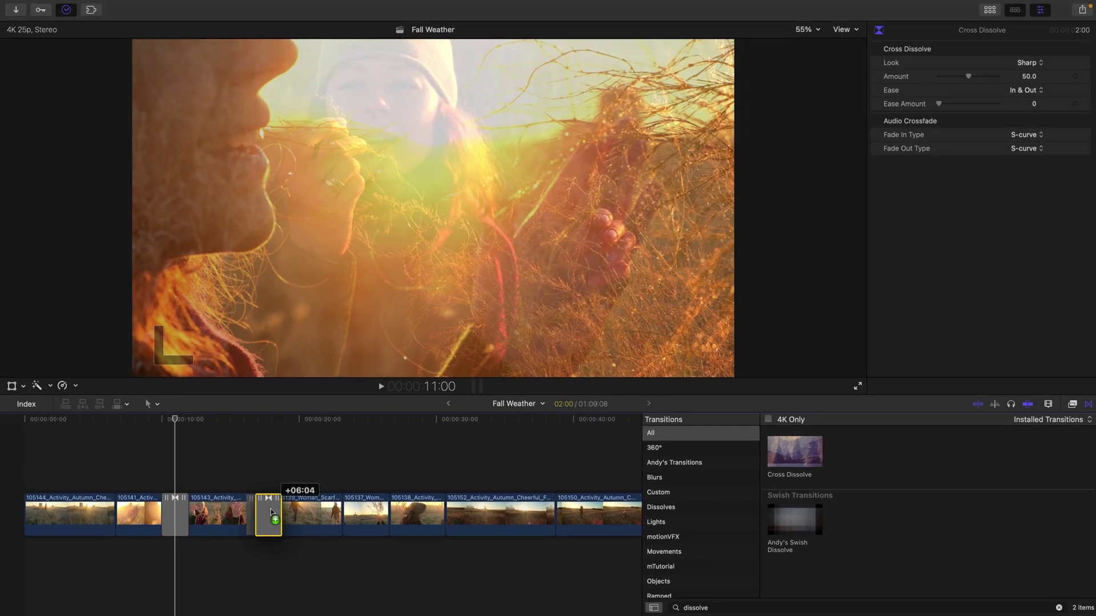
{"action": "left_click_drag", "start_coordinate": [271, 512], "coordinate": [270, 510]}
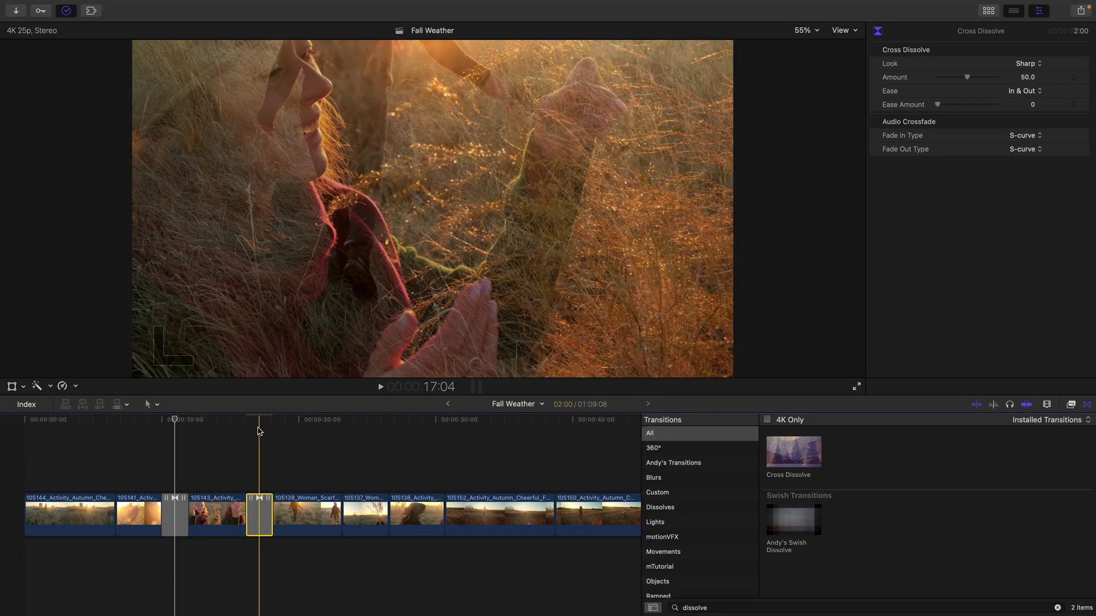
- Clear the search, filter to Blurs, and drop Simple over the copied dissolve between 105143 and 105139
{"action": "left_click", "coordinate": [258, 431]}
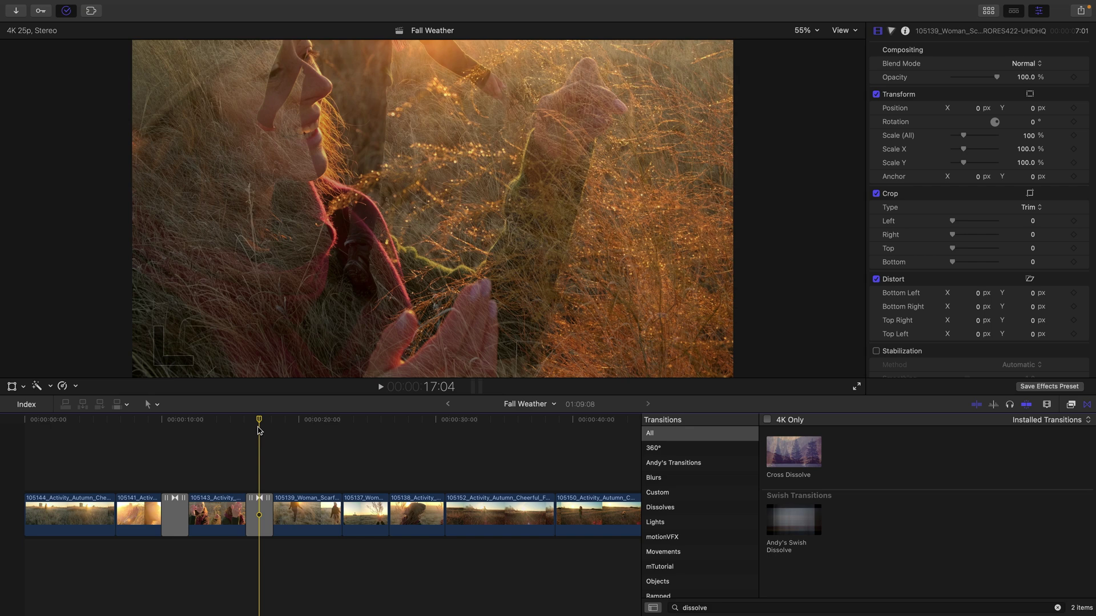
{"action": "left_click", "coordinate": [1057, 608]}
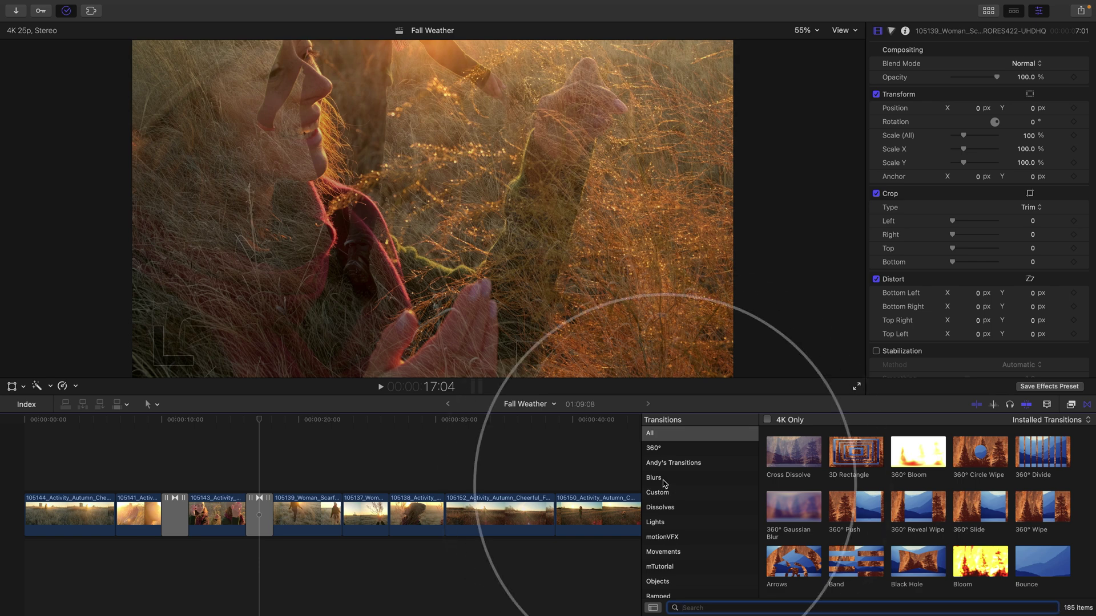
{"action": "left_click", "coordinate": [654, 478]}
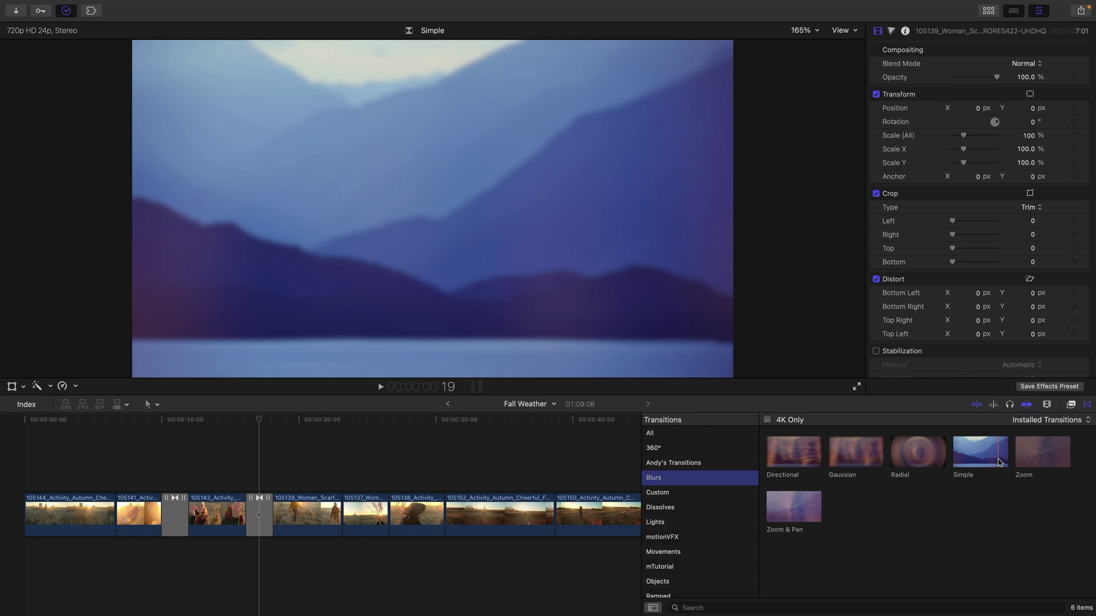
{"action": "left_click_drag", "start_coordinate": [980, 460], "coordinate": [259, 517]}
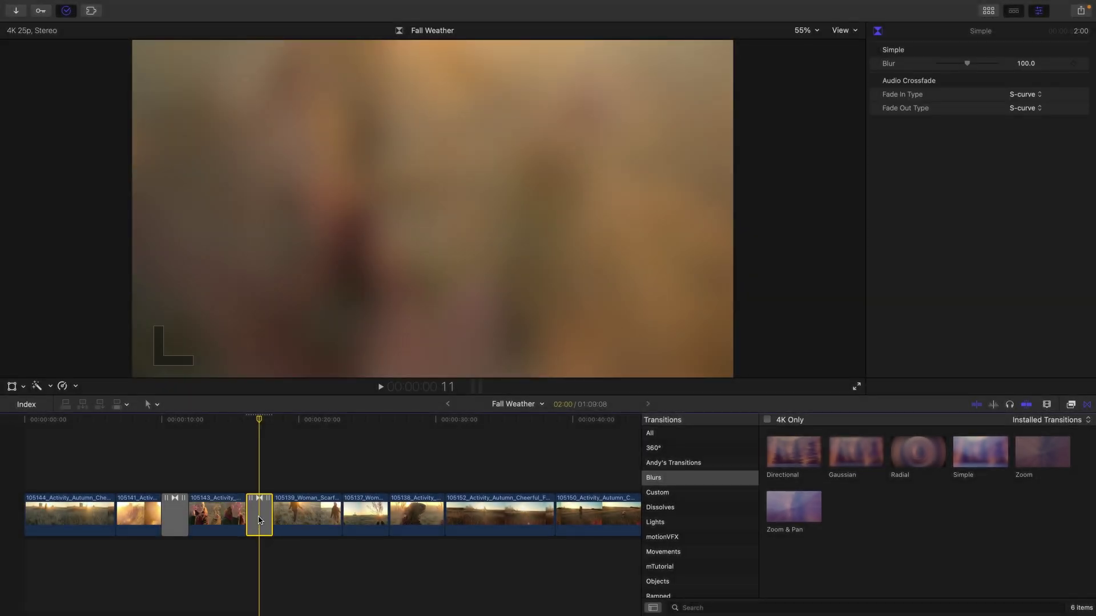
- Scrub around the Simple blur and lower its Blur amount from 100 to 56
{"action": "mouse_move", "coordinate": [259, 422]}
{"action": "left_mouse_down"}
{"action": "mouse_move", "coordinate": [245, 423]}
{"action": "mouse_move", "coordinate": [261, 423]}
{"action": "left_mouse_up"}
{"action": "left_click_drag", "start_coordinate": [968, 67], "coordinate": [956, 67]}
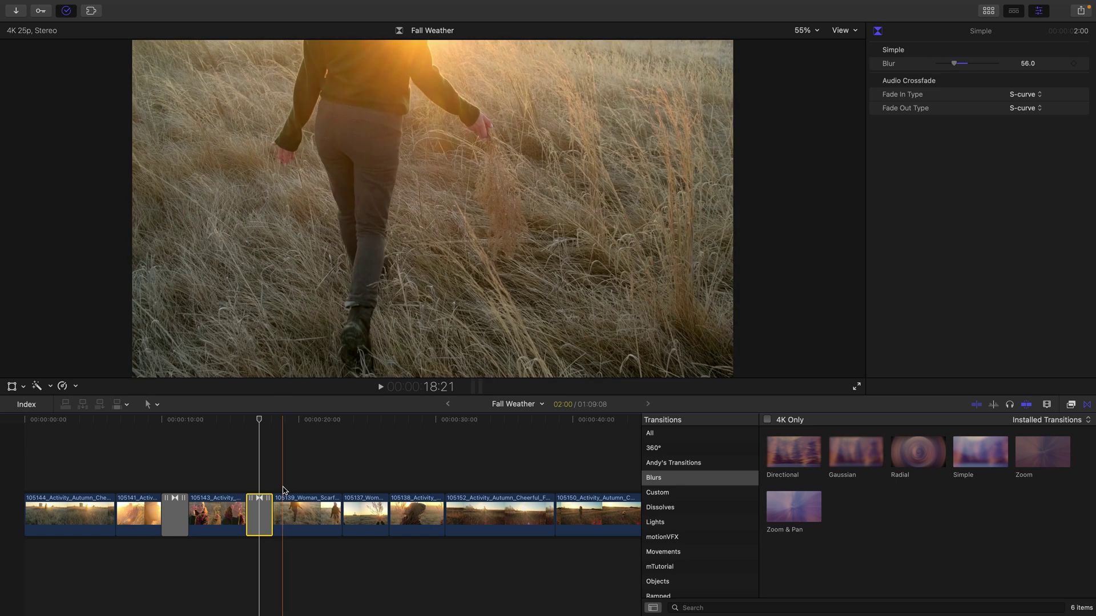
- Delete the Simple blur transition and move the playhead ahead to the next edit points
{"action": "key", "text": "Delete"}
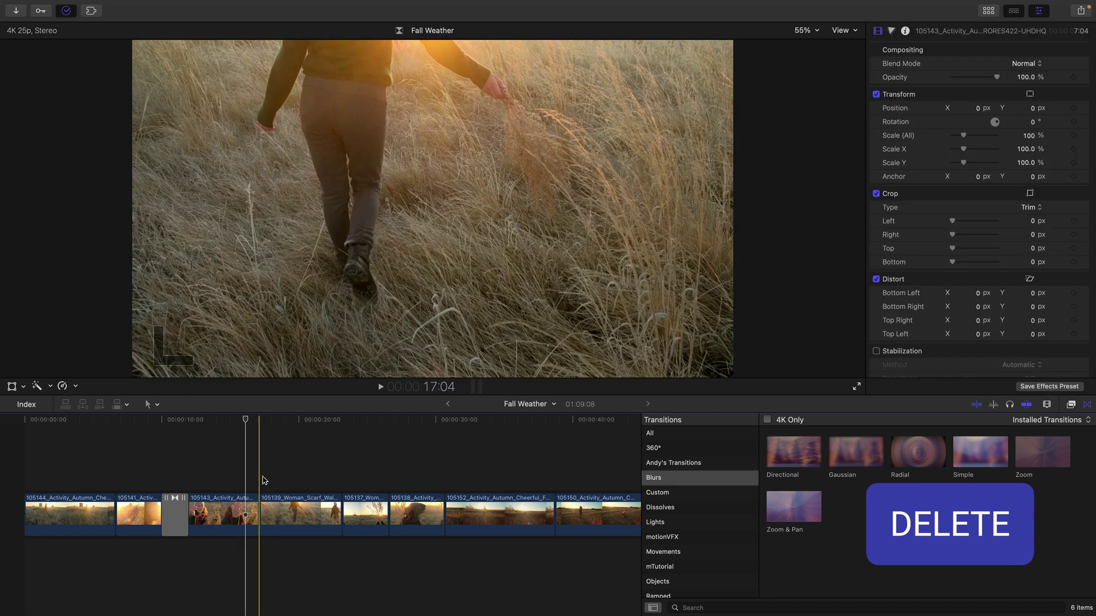
{"action": "left_click", "coordinate": [262, 476]}
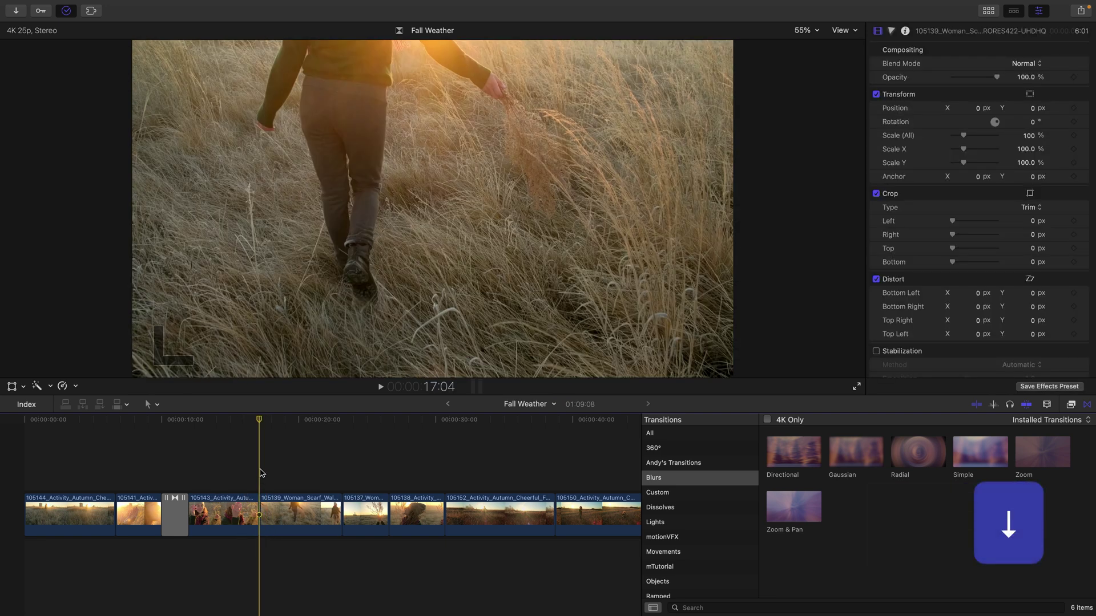
{"action": "key", "text": "Down"}
{"action": "key", "text": "Down"}
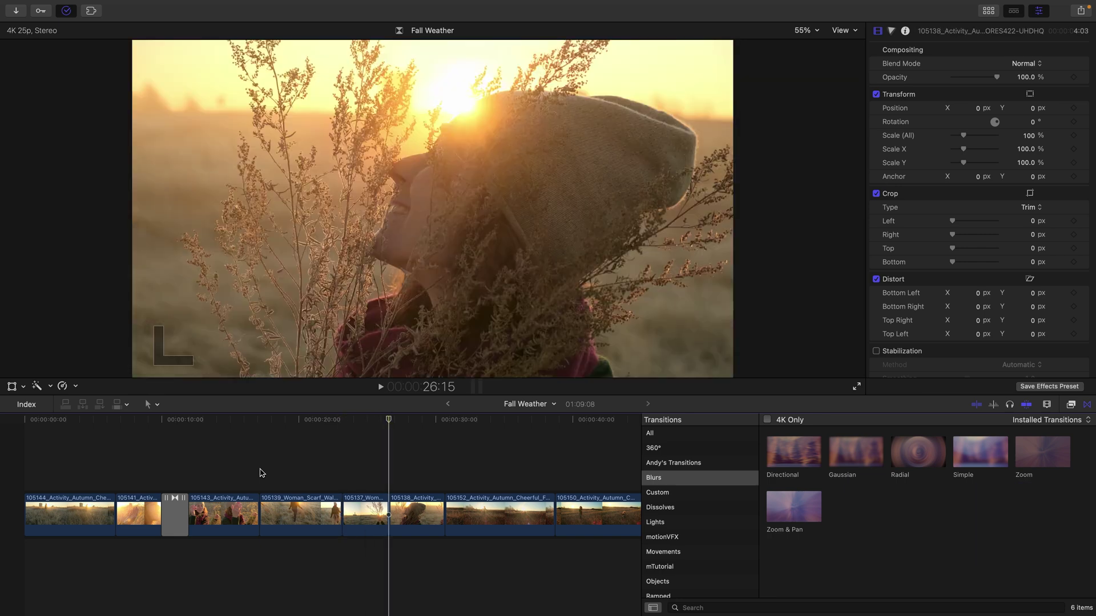
- Search all transitions for 'image' and add Gradient Image between clips 105137 and 105138
{"action": "left_click", "coordinate": [649, 433]}
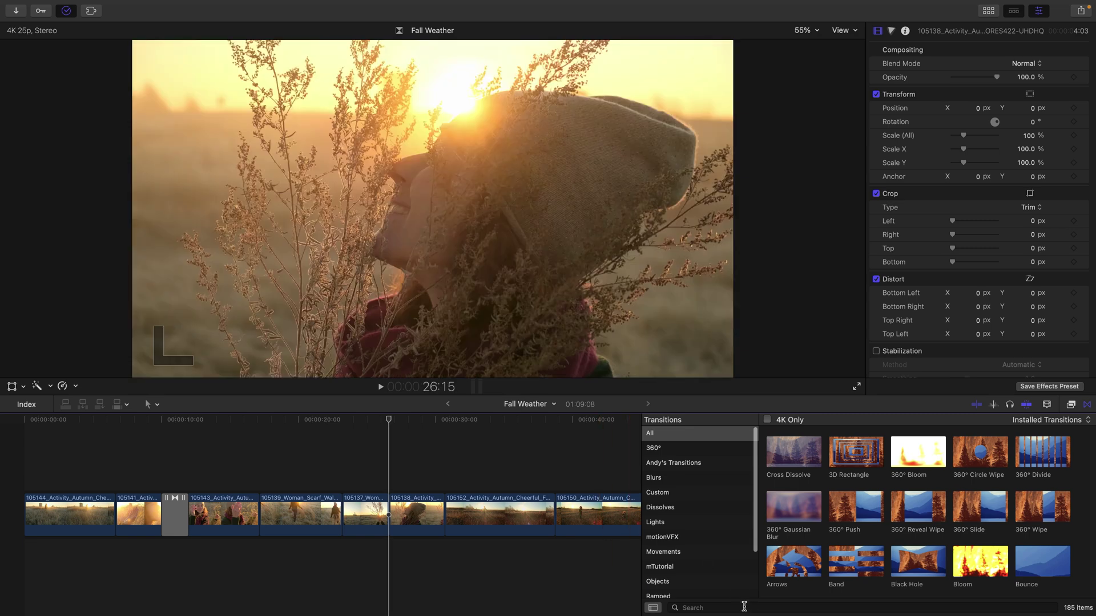
{"action": "left_click", "coordinate": [736, 608]}
{"action": "type", "text": "lma"}
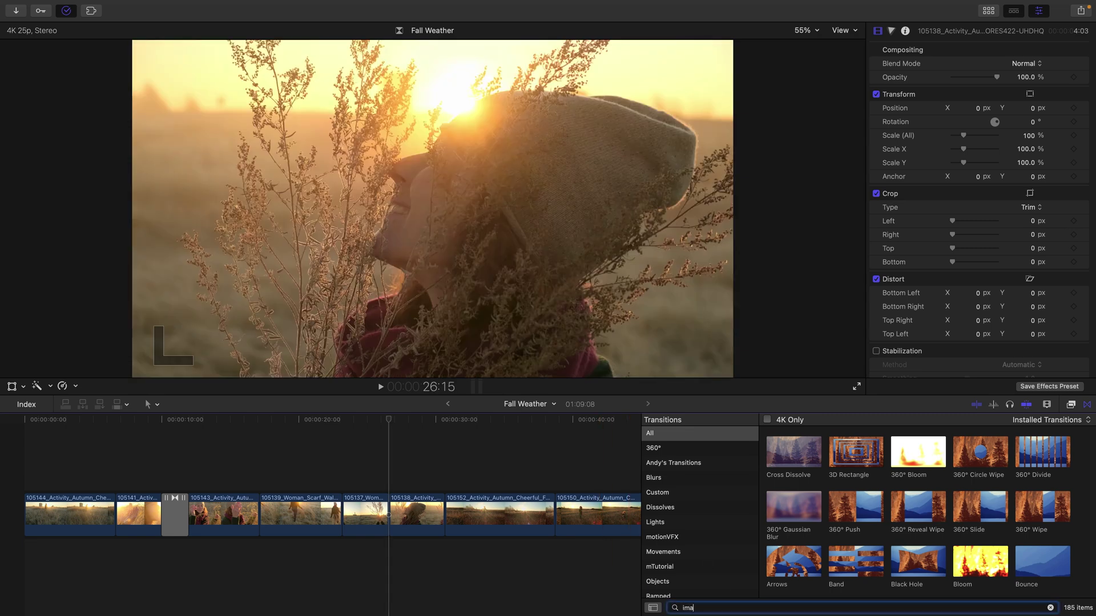
{"action": "type", "text": "ge"}
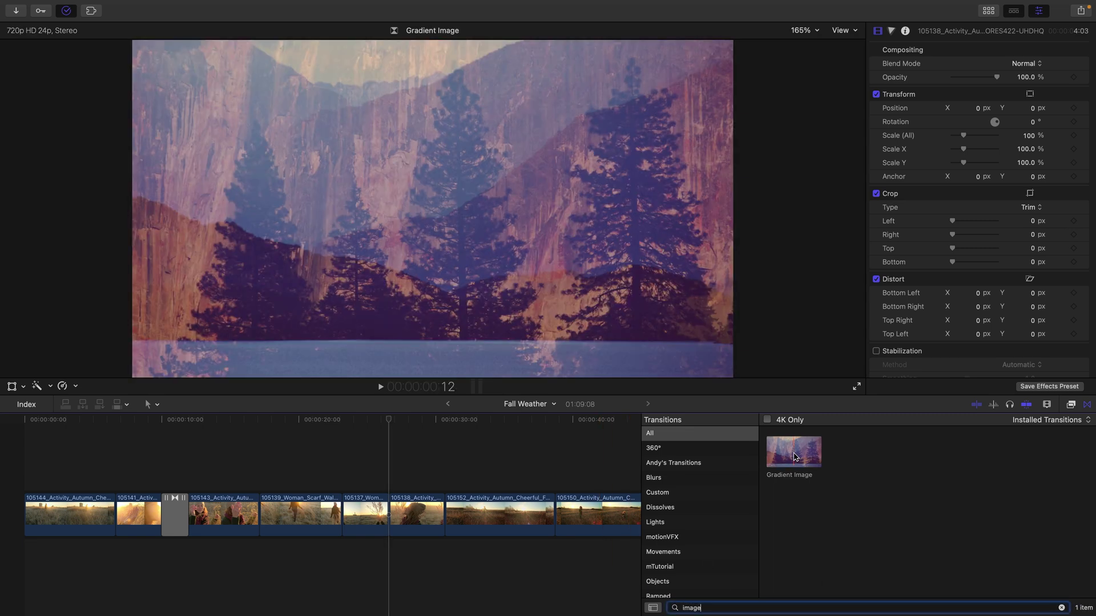
{"action": "left_click_drag", "start_coordinate": [795, 457], "coordinate": [390, 521]}
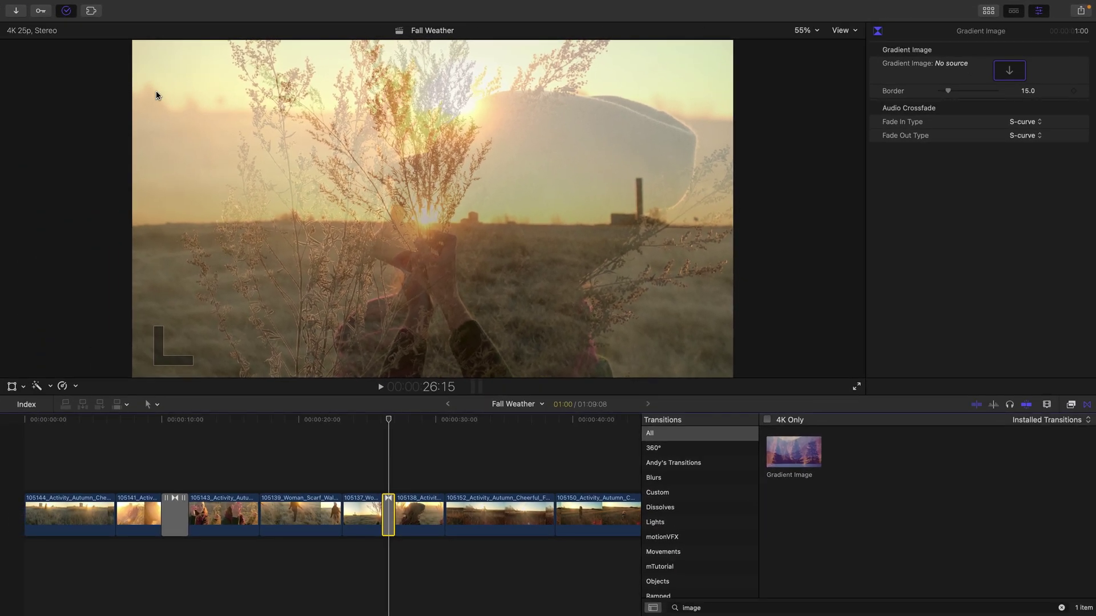
{"action": "left_click", "coordinate": [988, 12]}
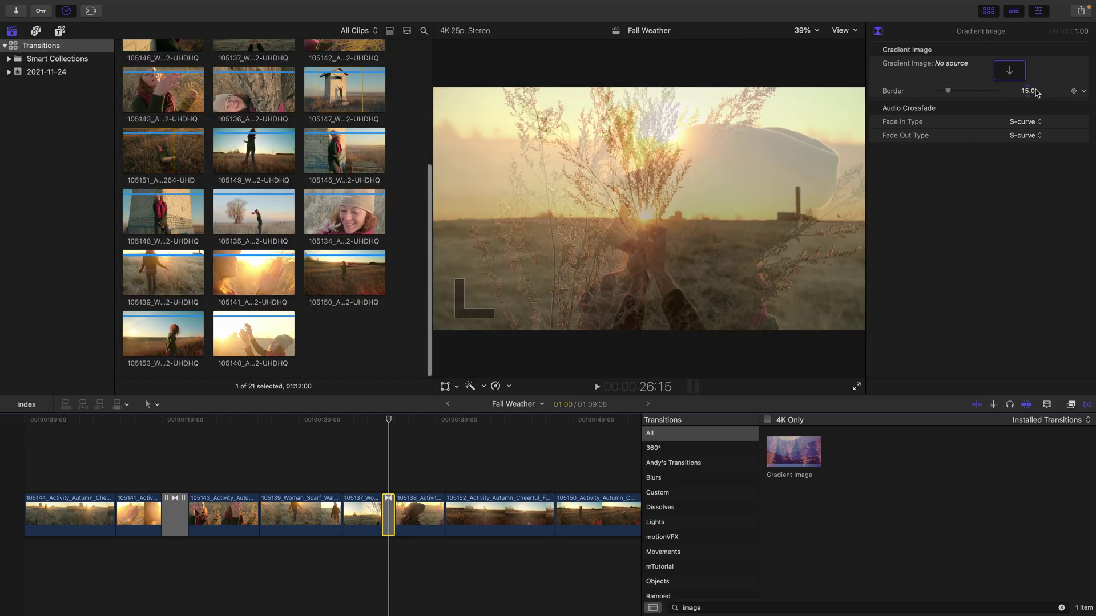
- Append the Gradient generator to the end of the timeline and select the clip
{"action": "left_click", "coordinate": [59, 30]}
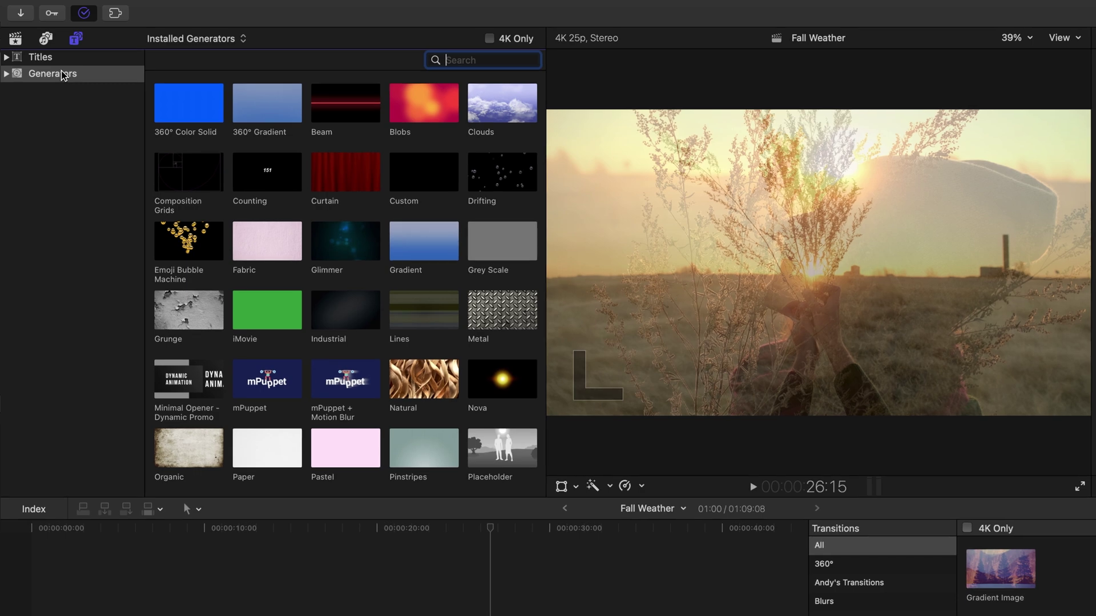
{"action": "left_click", "coordinate": [424, 242]}
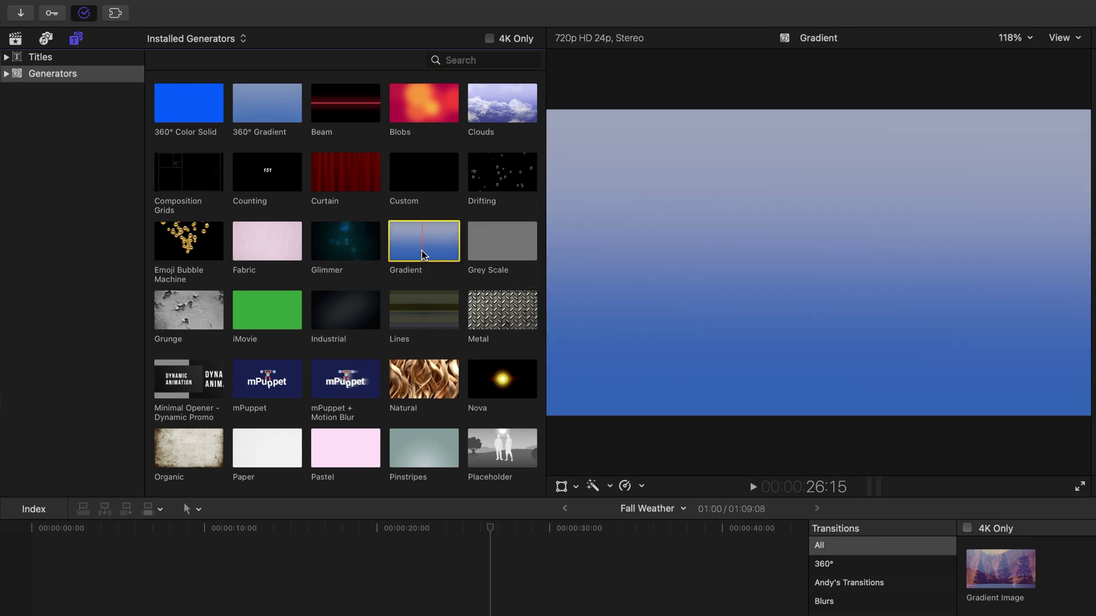
{"action": "key", "text": "e"}
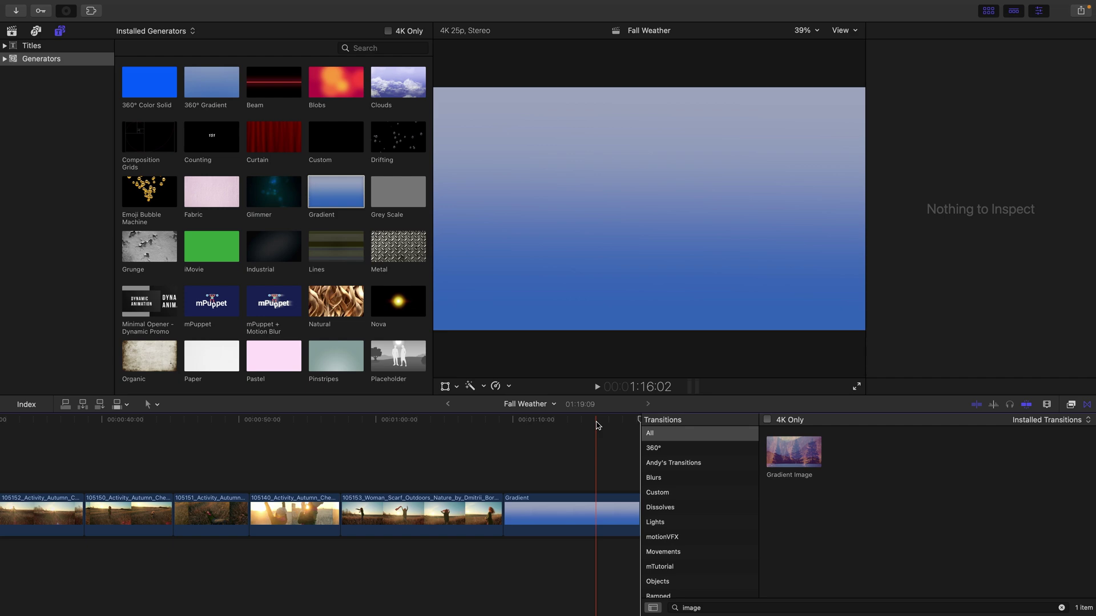
{"action": "key", "text": "c"}
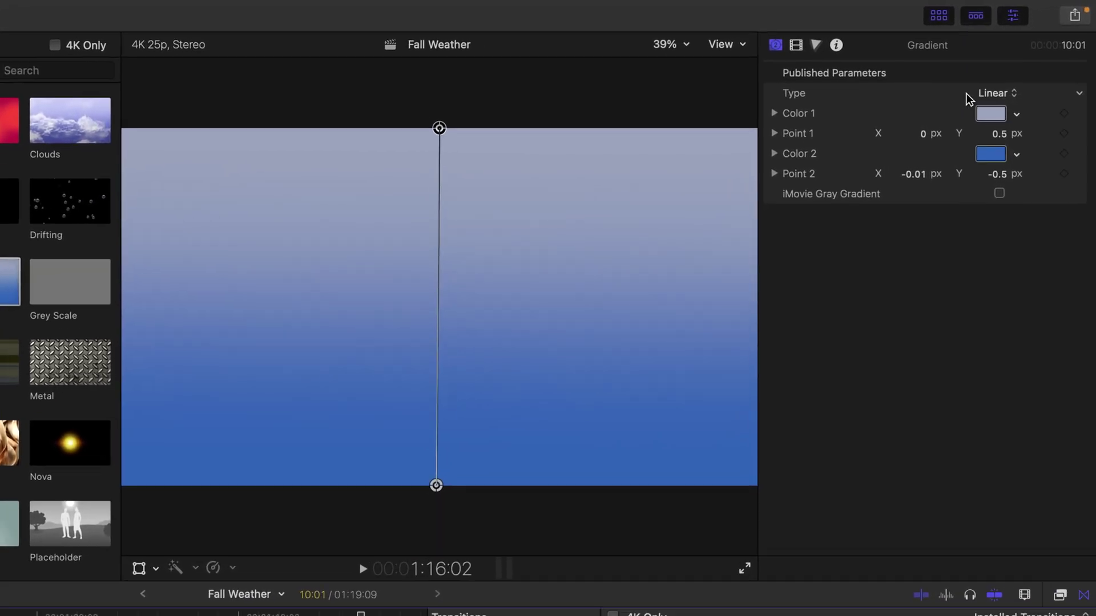
- Set the Gradient's Color 1 to white and Color 2 to black
{"action": "left_click", "coordinate": [1015, 117]}
{"action": "left_click", "coordinate": [883, 272]}
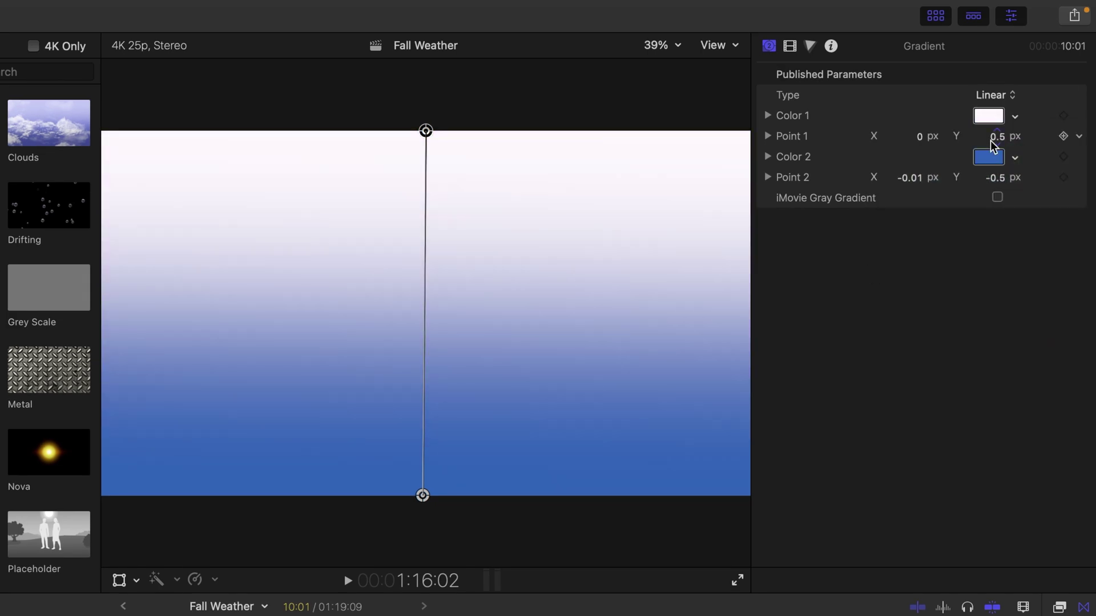
{"action": "left_click", "coordinate": [1015, 158]}
{"action": "left_click_drag", "start_coordinate": [1027, 326], "coordinate": [1047, 350]}
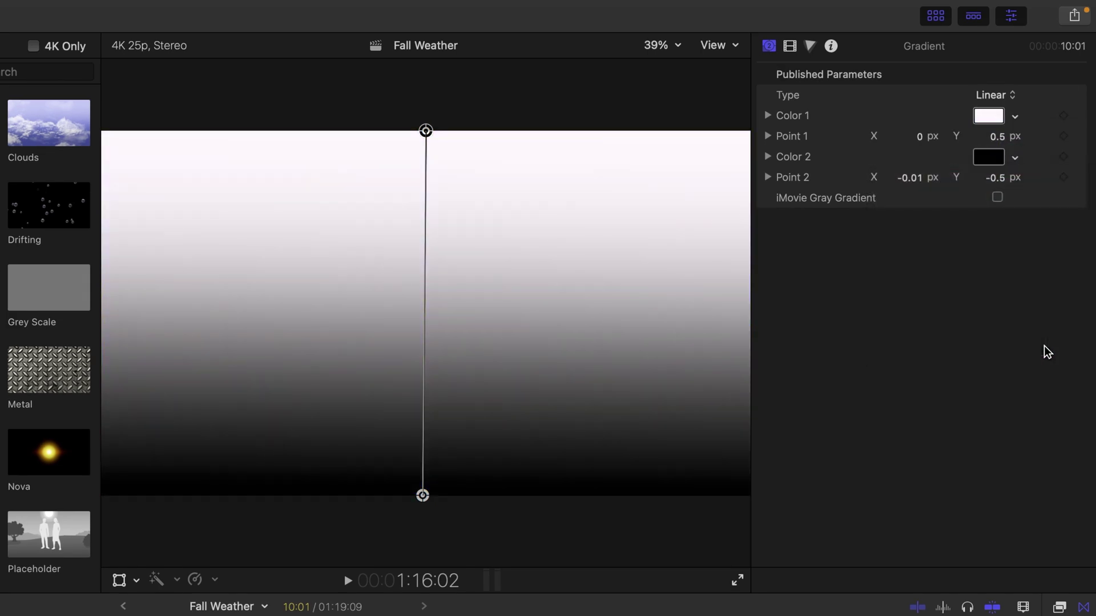
- Angle the gradient diagonally: Point 1 at -2.14, -1.38 and Point 2 at 1.06, 0.86
{"action": "left_click_drag", "start_coordinate": [426, 131], "coordinate": [118, 498]}
{"action": "left_click_drag", "start_coordinate": [422, 495], "coordinate": [717, 76]}
{"action": "left_click_drag", "start_coordinate": [118, 498], "coordinate": [8, 594]}
{"action": "left_click", "coordinate": [677, 45]}
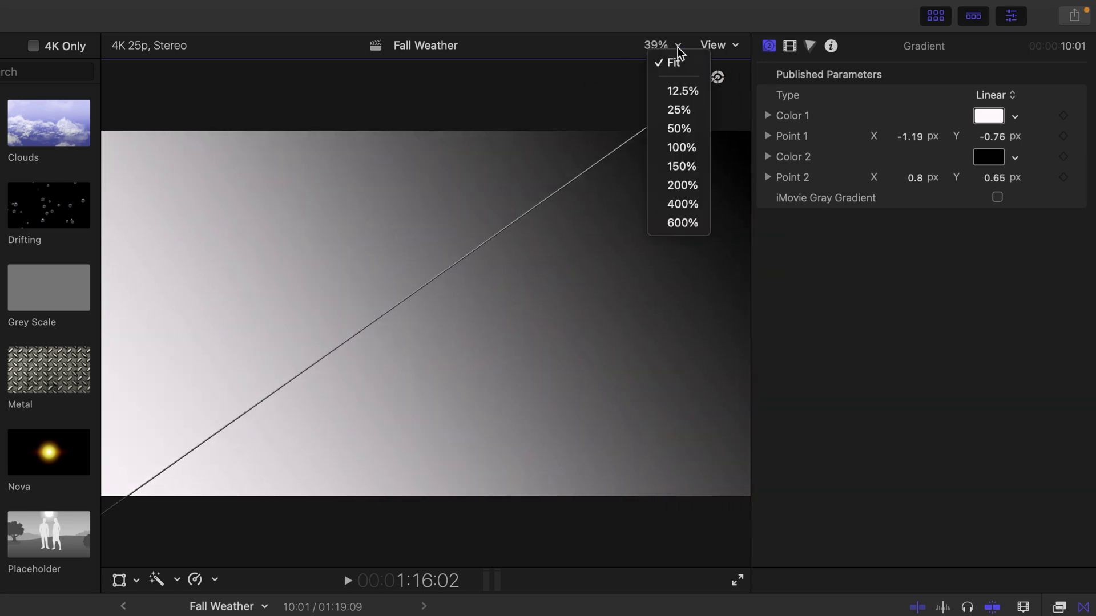
{"action": "left_click", "coordinate": [687, 95]}
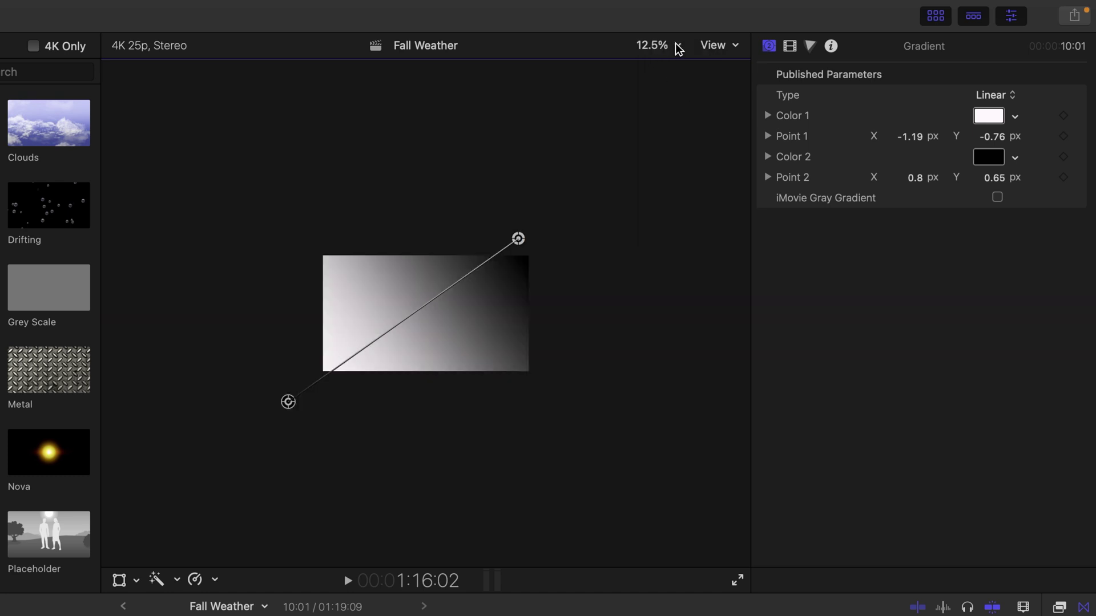
{"action": "left_click_drag", "start_coordinate": [504, 249], "coordinate": [535, 225]}
{"action": "left_click_drag", "start_coordinate": [288, 402], "coordinate": [177, 473]}
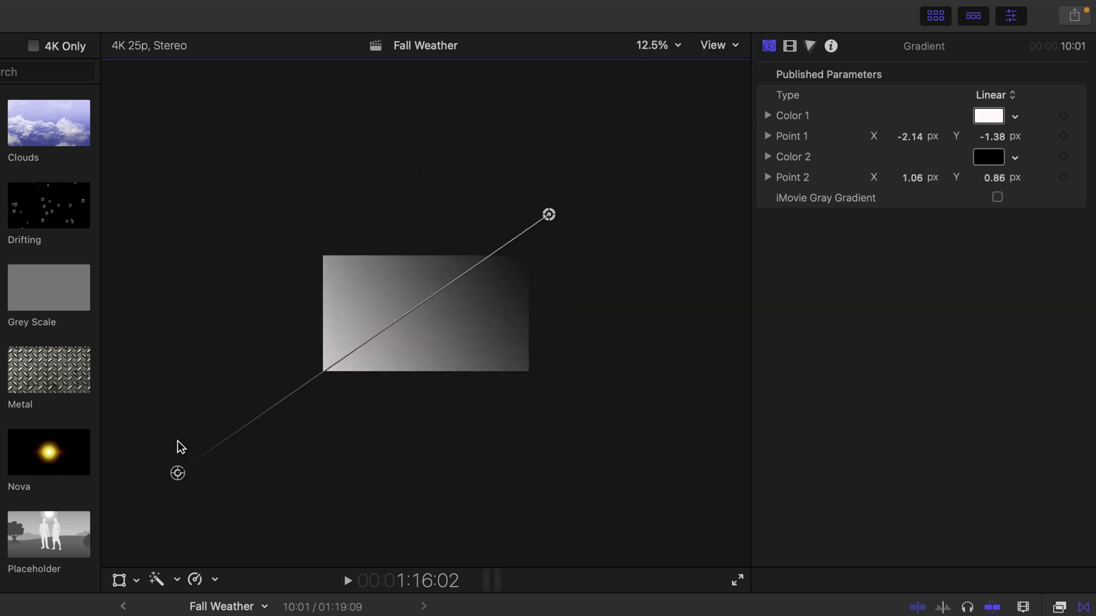
{"action": "left_click", "coordinate": [657, 63]}
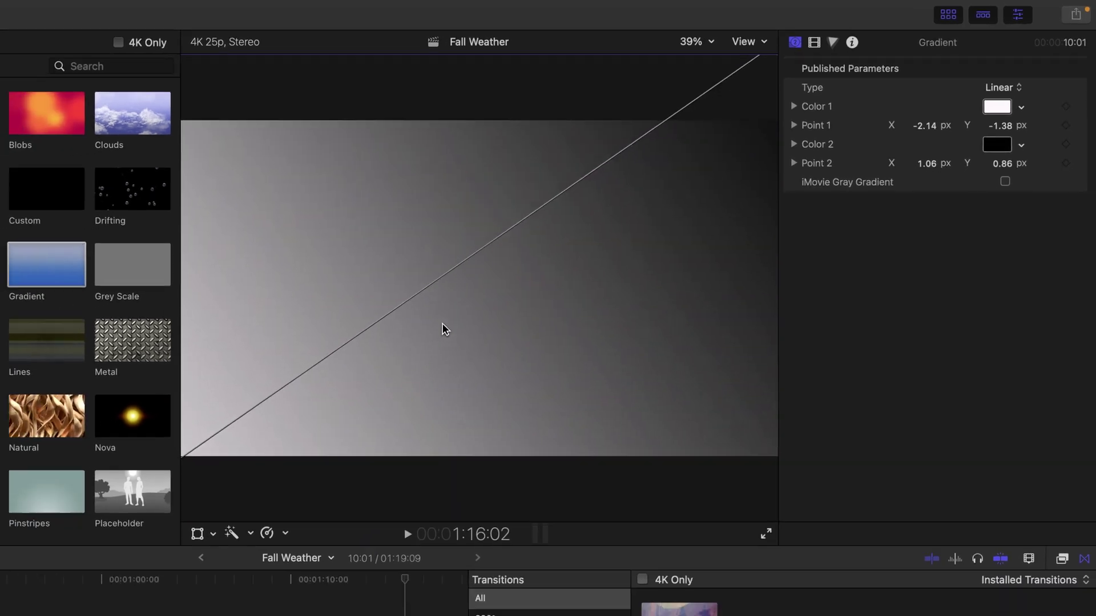
- Select the Gradient Image transition and apply the appended Gradient clip as its source image
{"action": "left_click", "coordinate": [0, 590]}
{"action": "scroll", "coordinate": [0, 590], "scroll_direction": "left", "scroll_amount": 3}
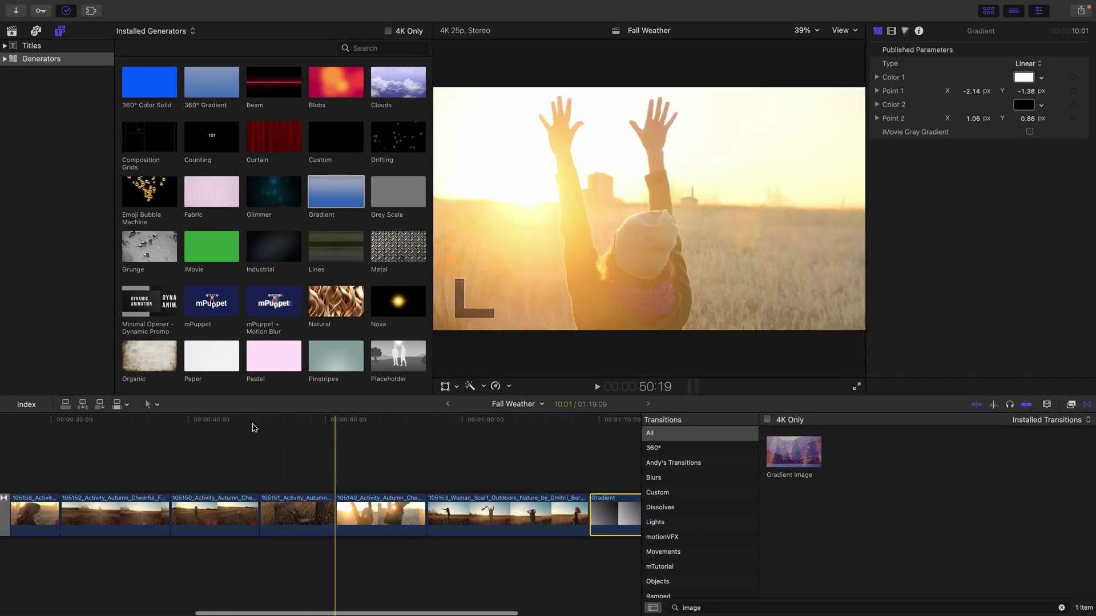
{"action": "scroll", "coordinate": [254, 428], "scroll_direction": "left", "scroll_amount": 5}
{"action": "left_click", "coordinate": [246, 422]}
{"action": "left_click", "coordinate": [245, 511]}
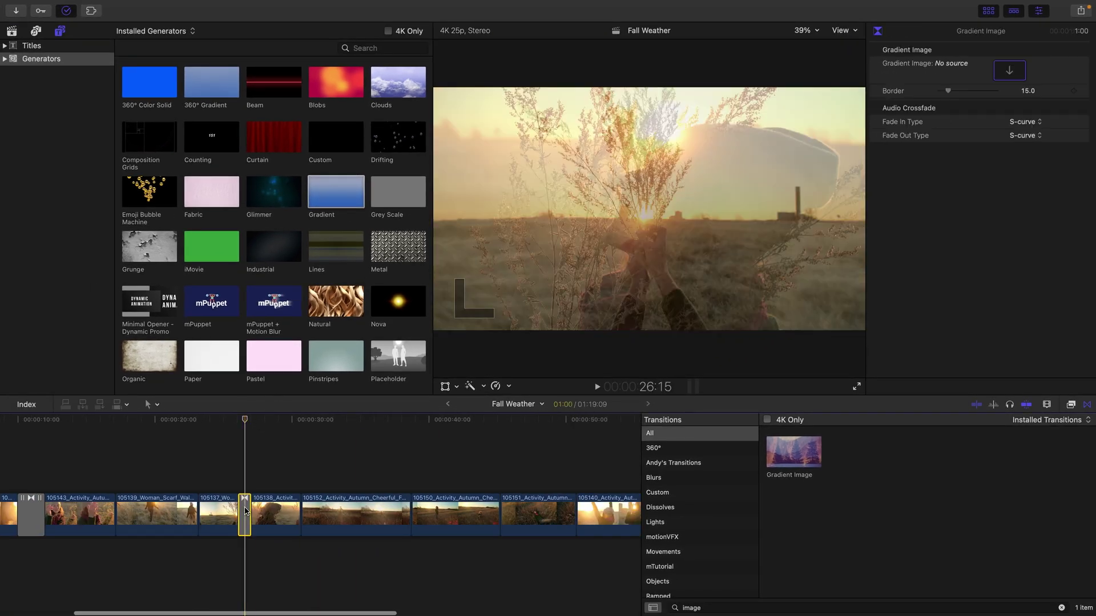
{"action": "left_click", "coordinate": [1009, 70]}
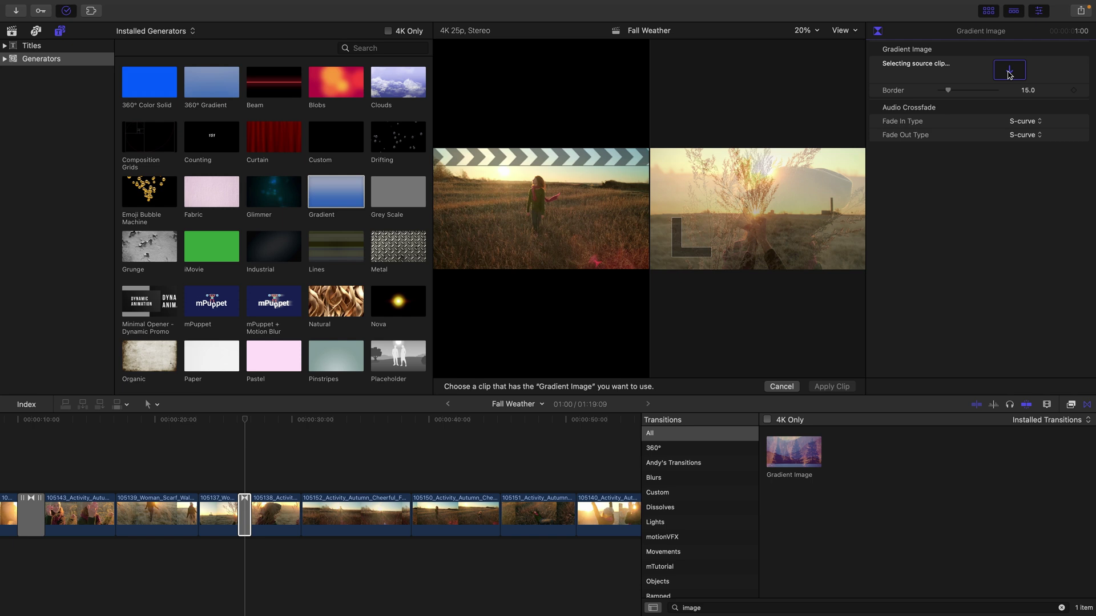
{"action": "scroll", "coordinate": [543, 446], "scroll_direction": "right", "scroll_amount": 10}
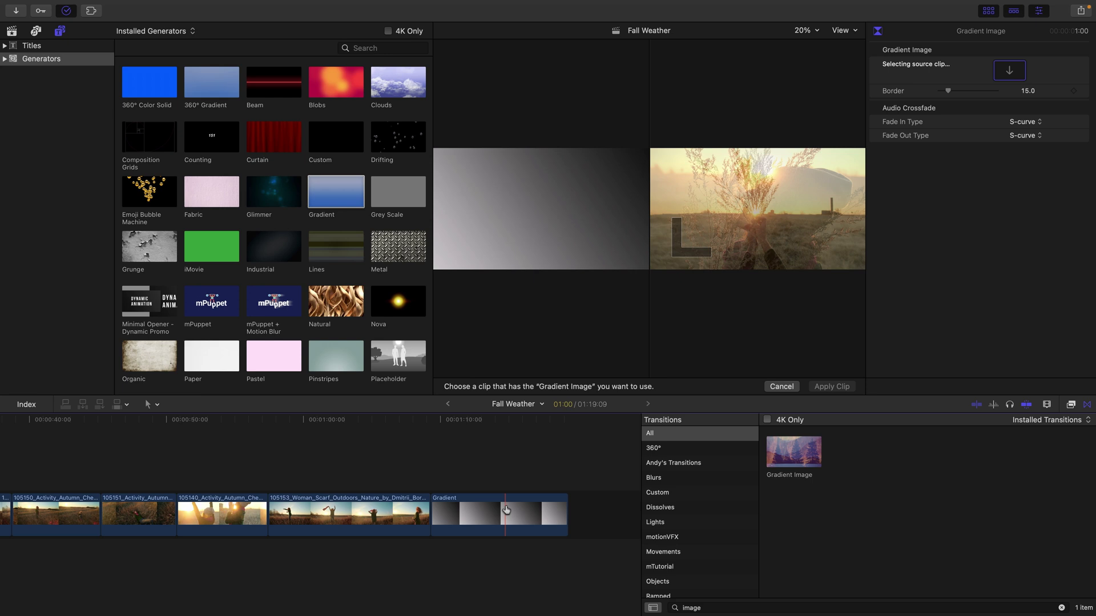
{"action": "left_click", "coordinate": [506, 510]}
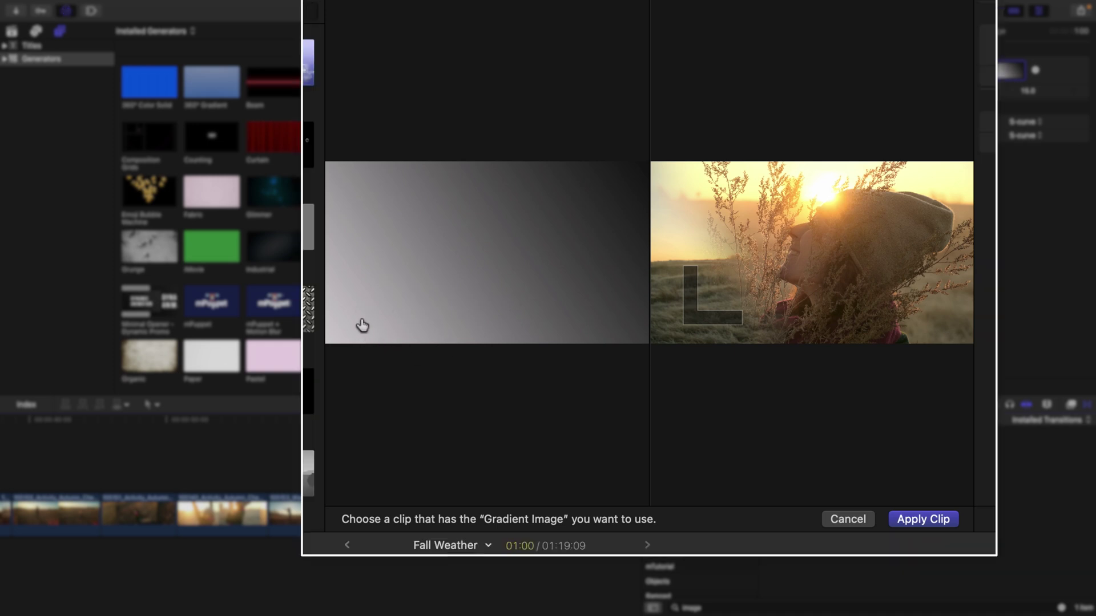
{"action": "key", "text": "Return"}
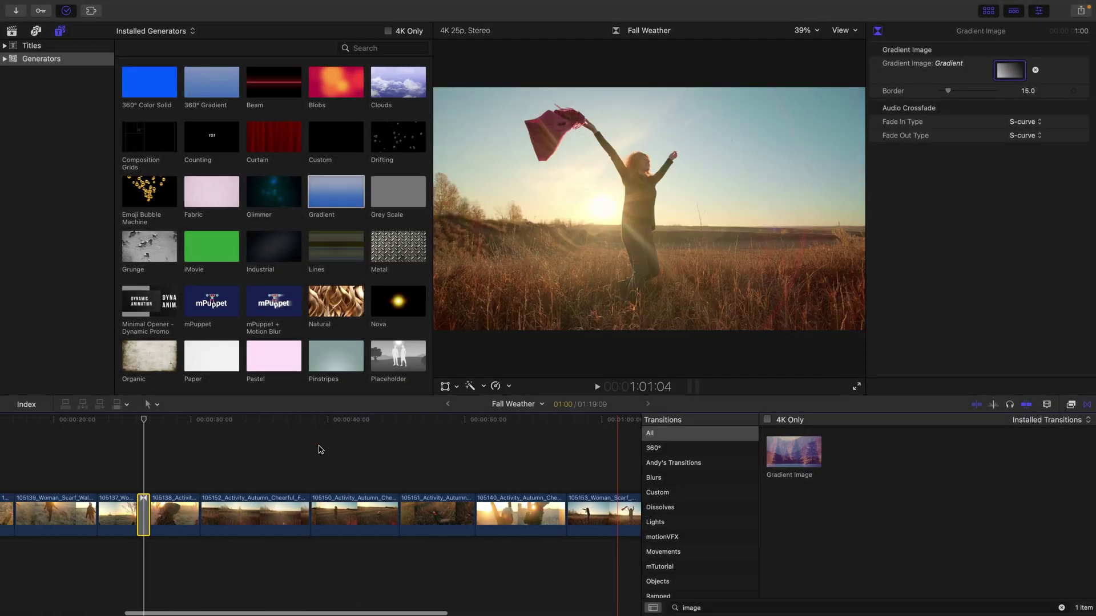
{"action": "scroll", "coordinate": [320, 449], "scroll_direction": "left", "scroll_amount": 3}
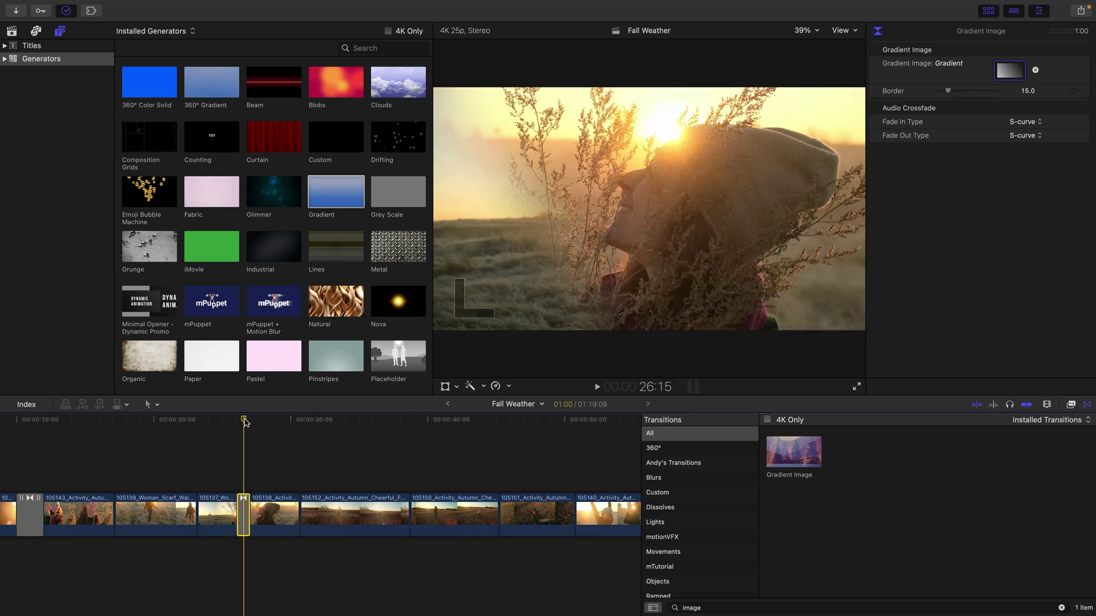
- Play back around the Gradient Image transition, then clear the transitions search to list all 185
{"action": "key", "text": "shift+slash"}
{"action": "left_click", "coordinate": [1060, 608]}
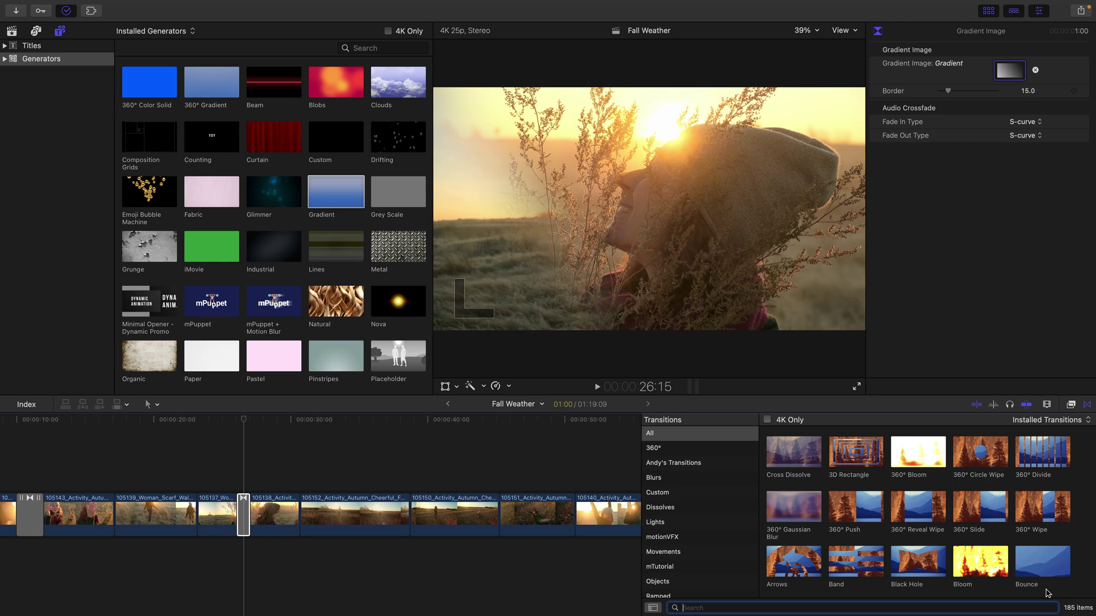
{"action": "mouse_move", "coordinate": [936, 566]}
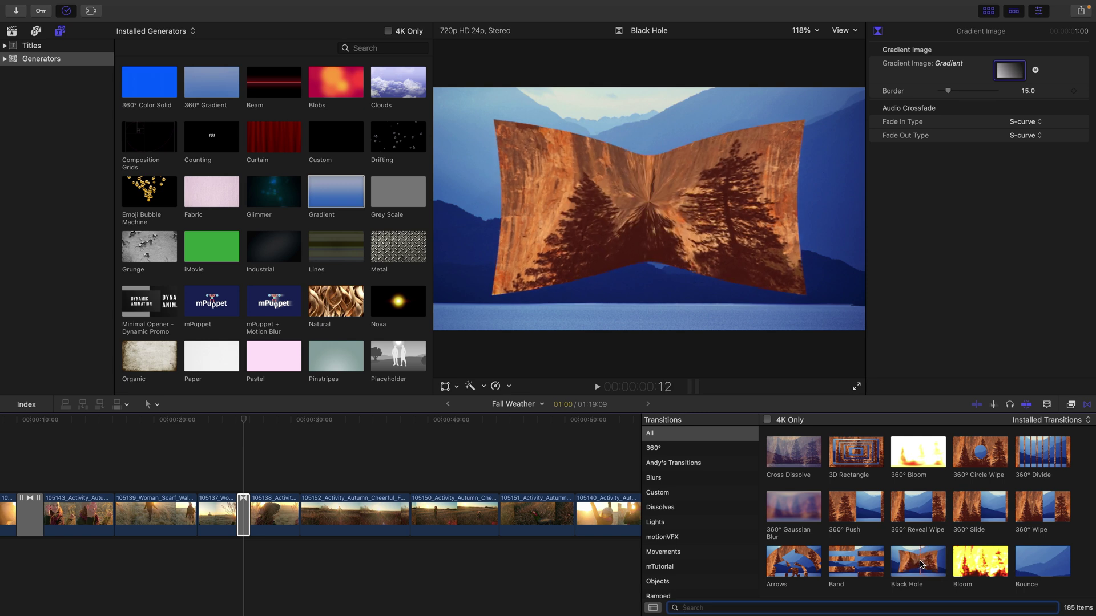
- Shorten the first Cross Dissolve, between clips 105141 and 105143, from 2:00 to 1:00
{"action": "left_click", "coordinate": [243, 515]}
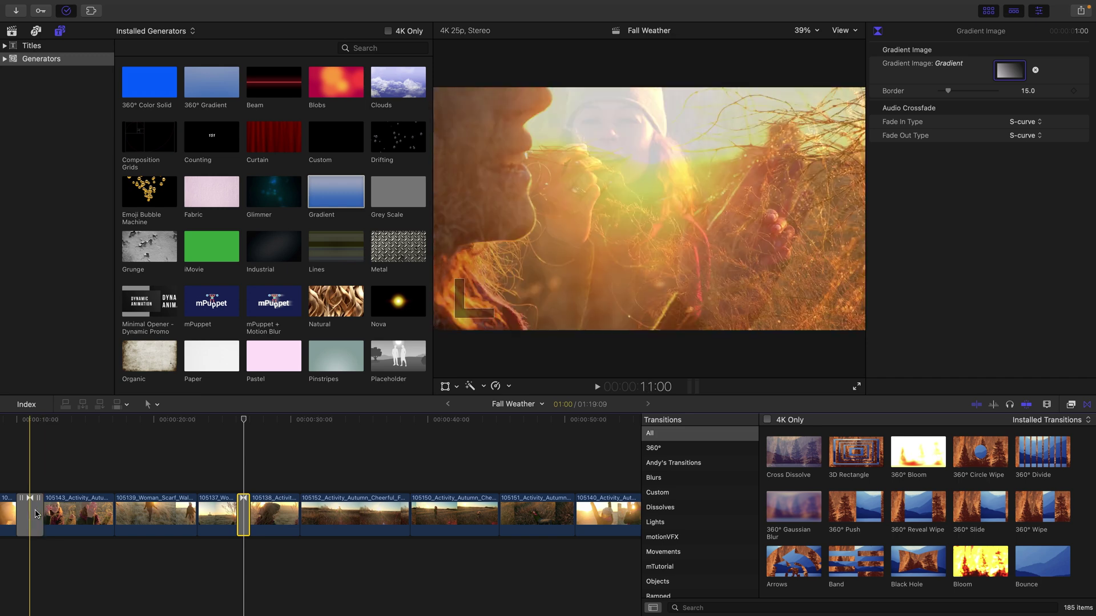
{"action": "left_click_drag", "start_coordinate": [42, 509], "coordinate": [40, 510]}
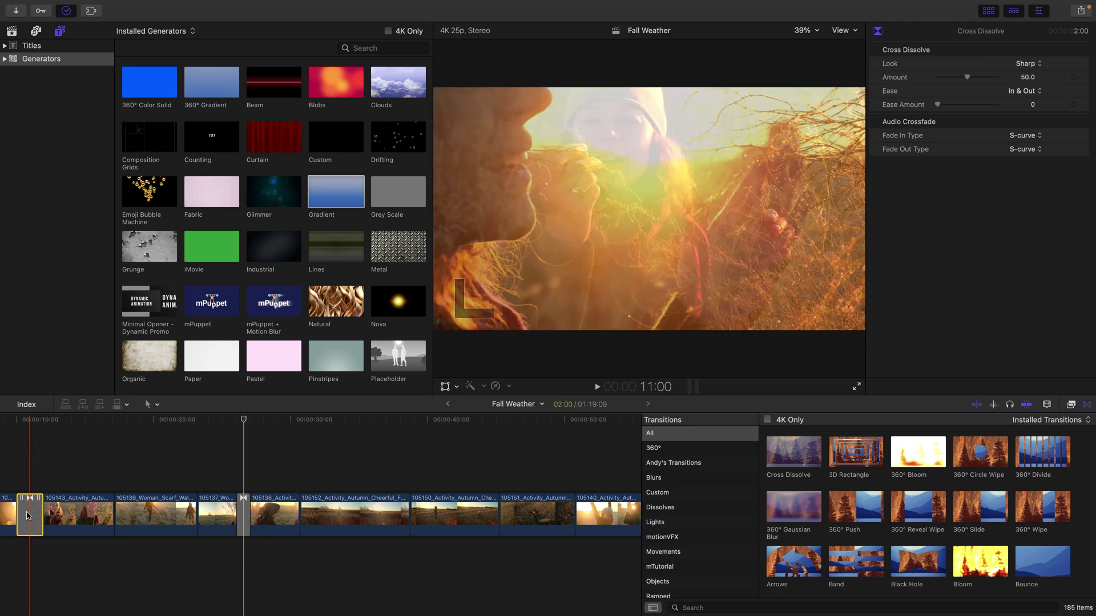
{"action": "key", "text": "ctrl+d"}
{"action": "type", "text": "100"}
{"action": "key", "text": "Return"}
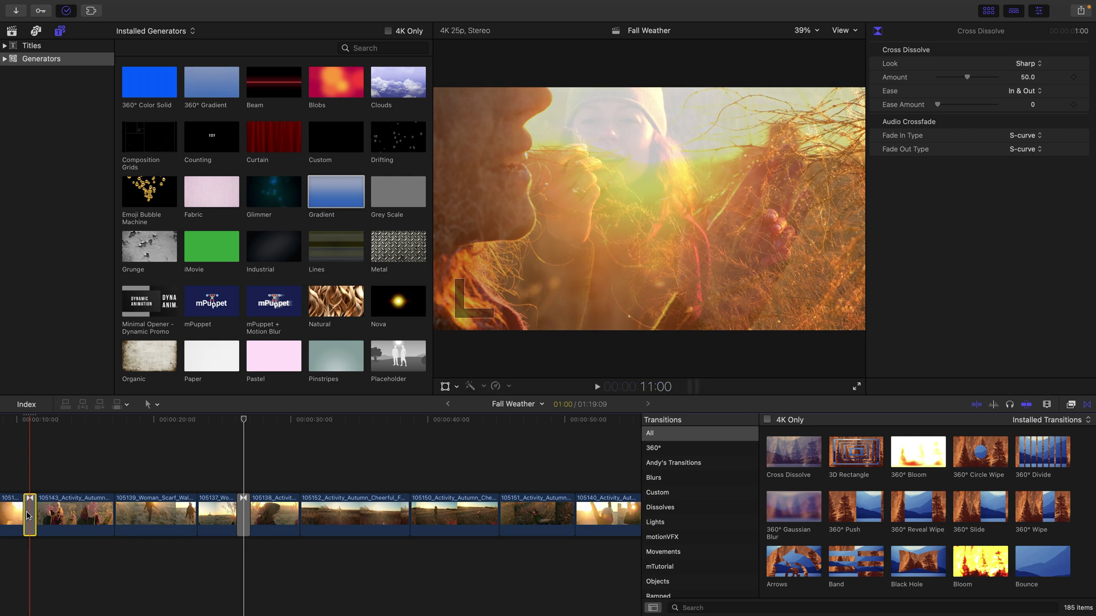